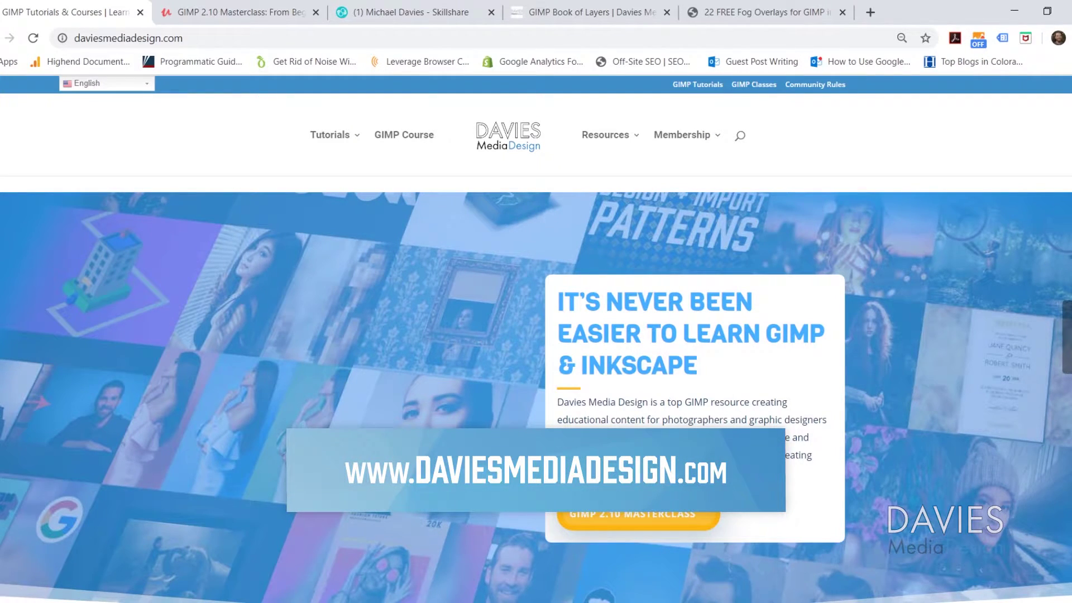
Scroll the '22 Free Fog Overlays for GIMP in HD' article to the Download the Free Fog Overlay Pack button.
scroll(536, 334, "down", 10)
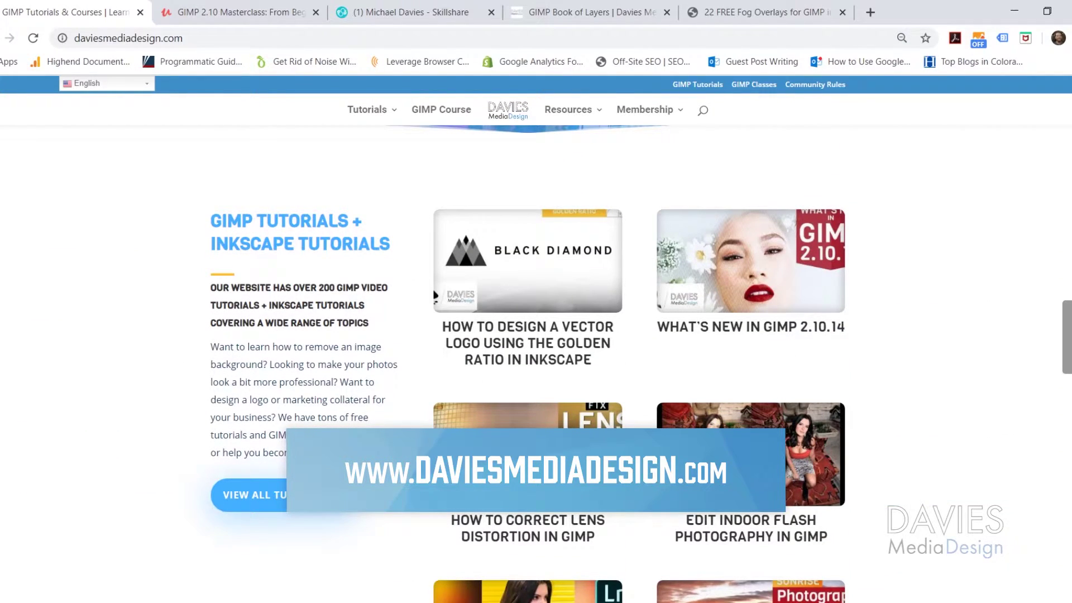
scroll(434, 296, "down", 10)
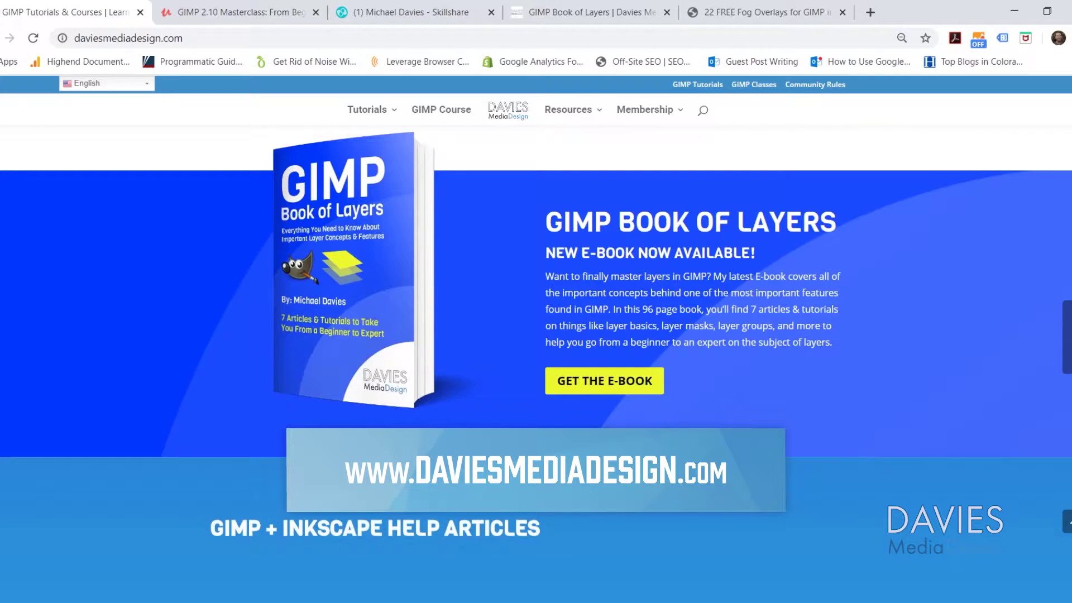
scroll(536, 335, "down", 6)
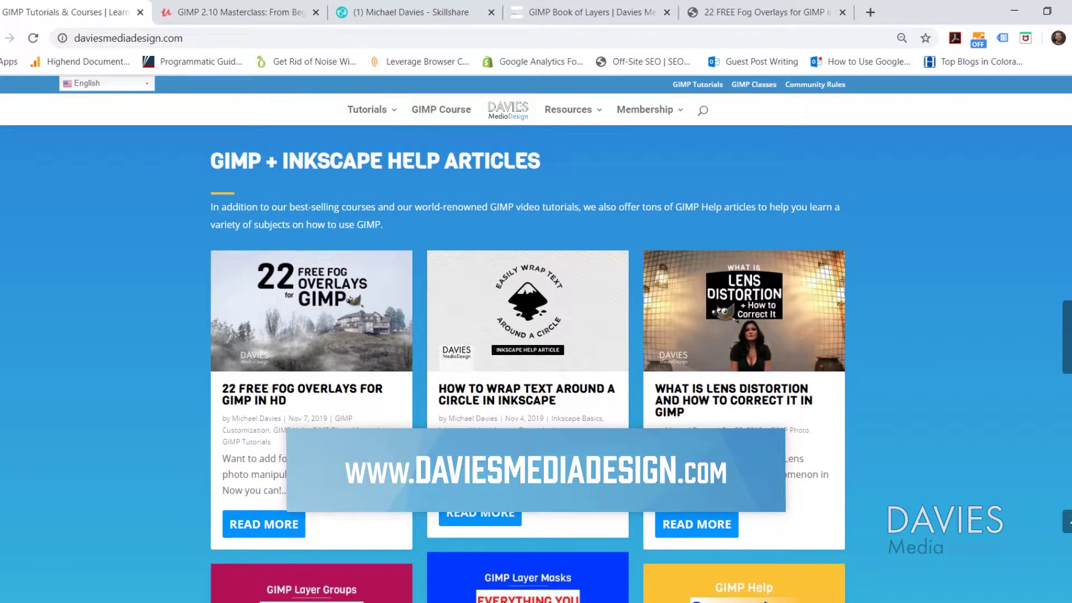
scroll(536, 335, "down", 10)
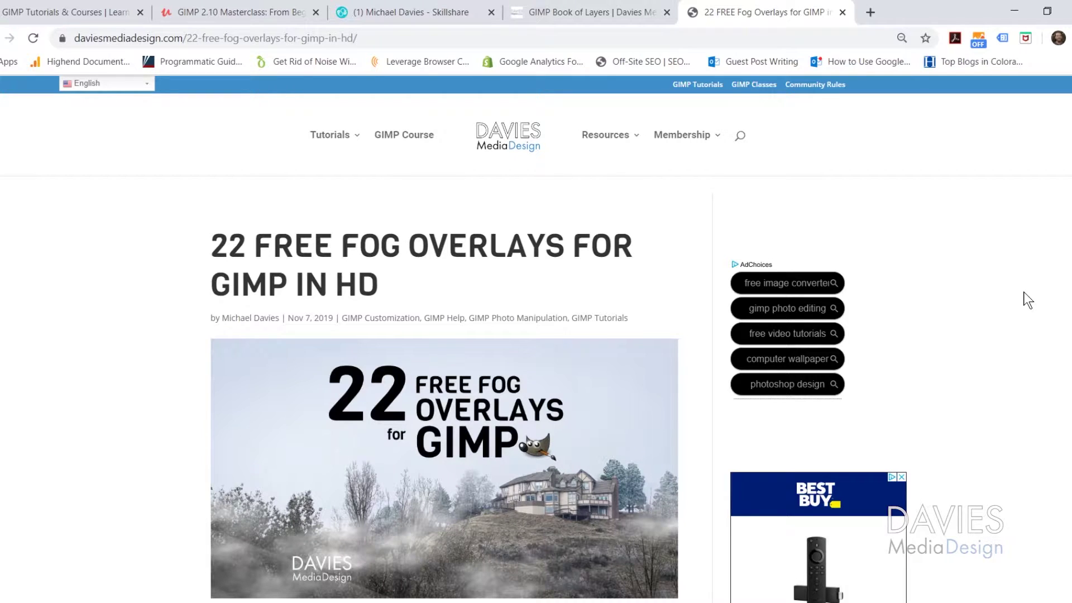
scroll(485, 429, "down", 8)
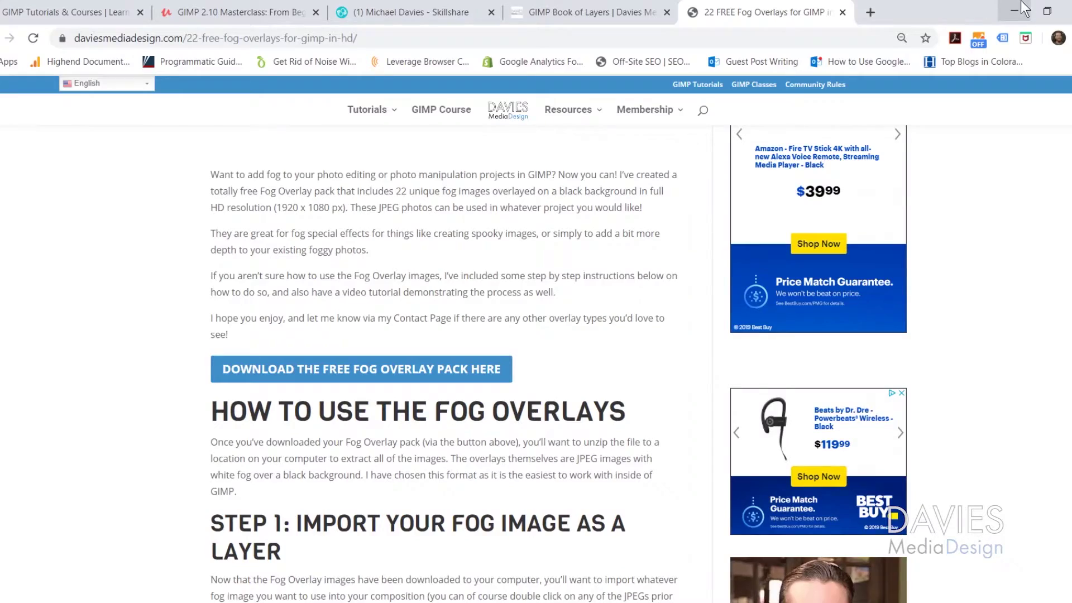
Minimize Chrome and open Fog 1 from the Fog Pack folder in Photos.
left_click(1015, 11)
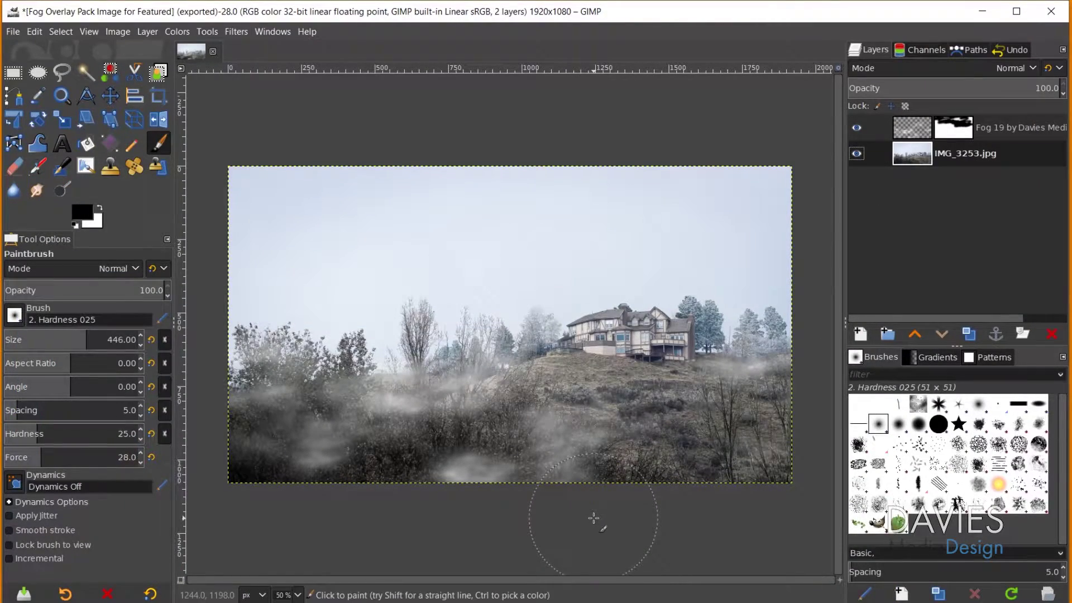
key("alt+Tab")
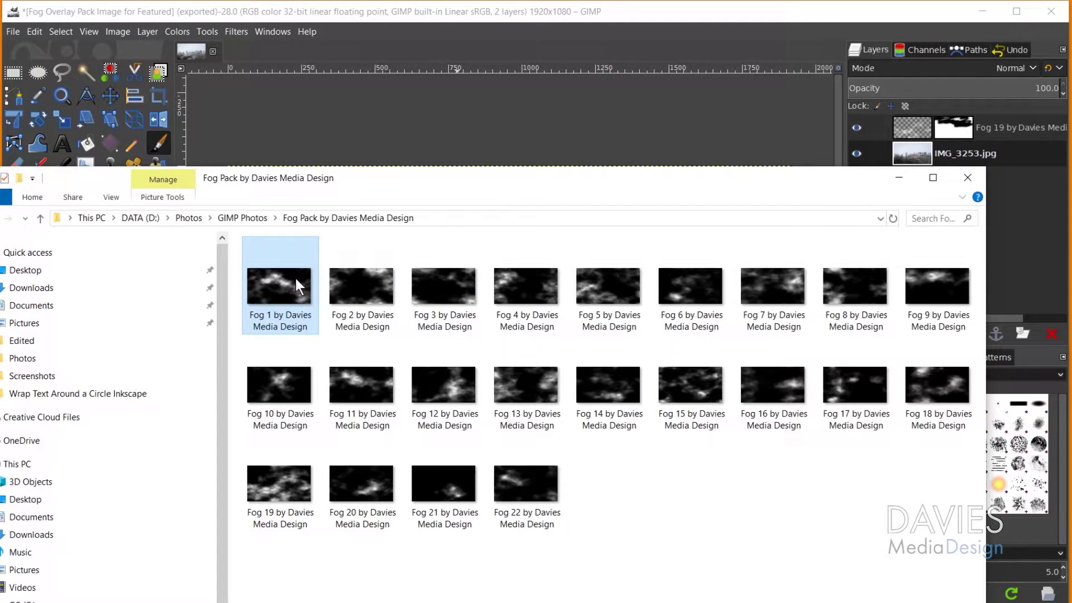
double_click(297, 306)
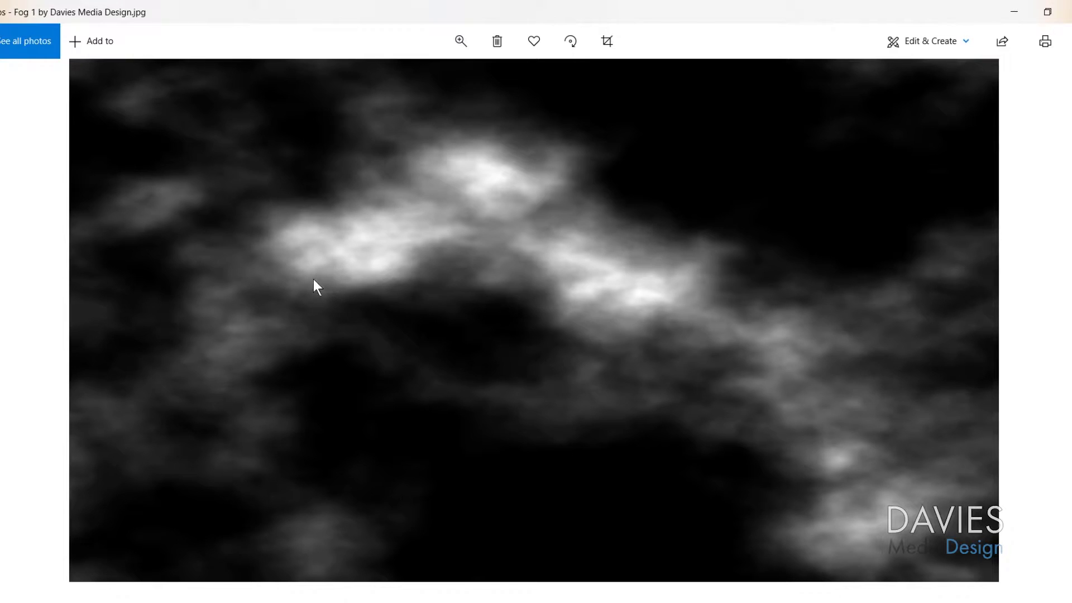
Browse through the next seven fog overlays, then close Photos.
left_click(1063, 320)
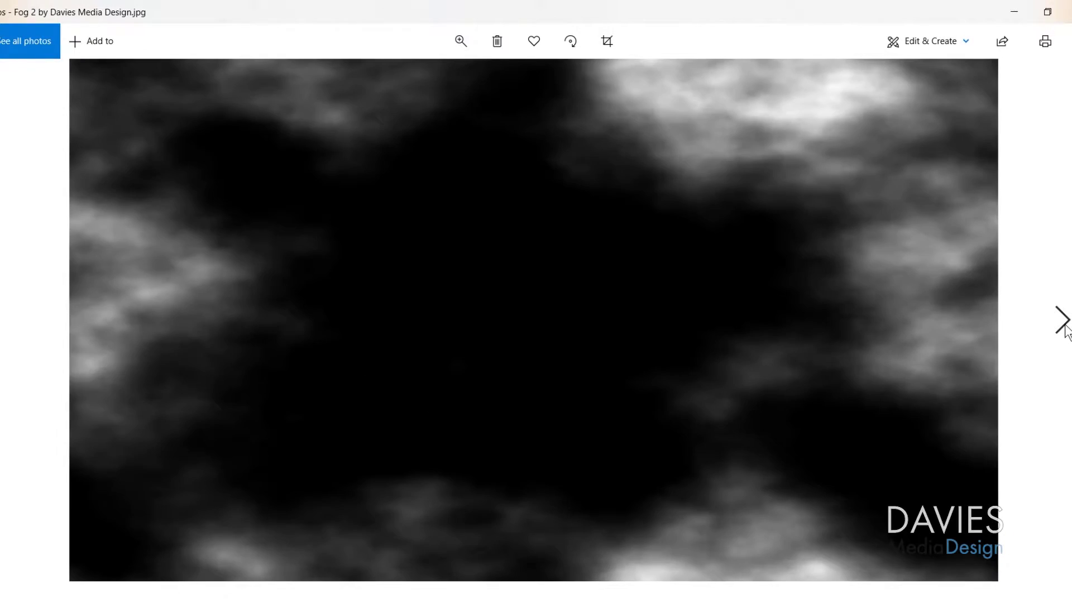
left_click(1063, 320)
left_click(1063, 326)
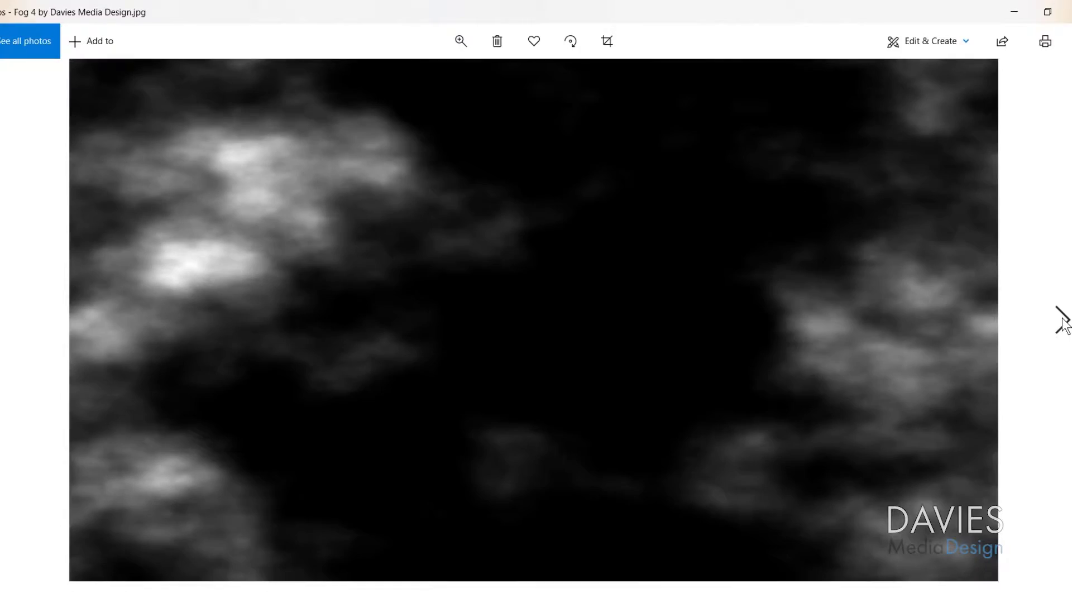
left_click(1065, 322)
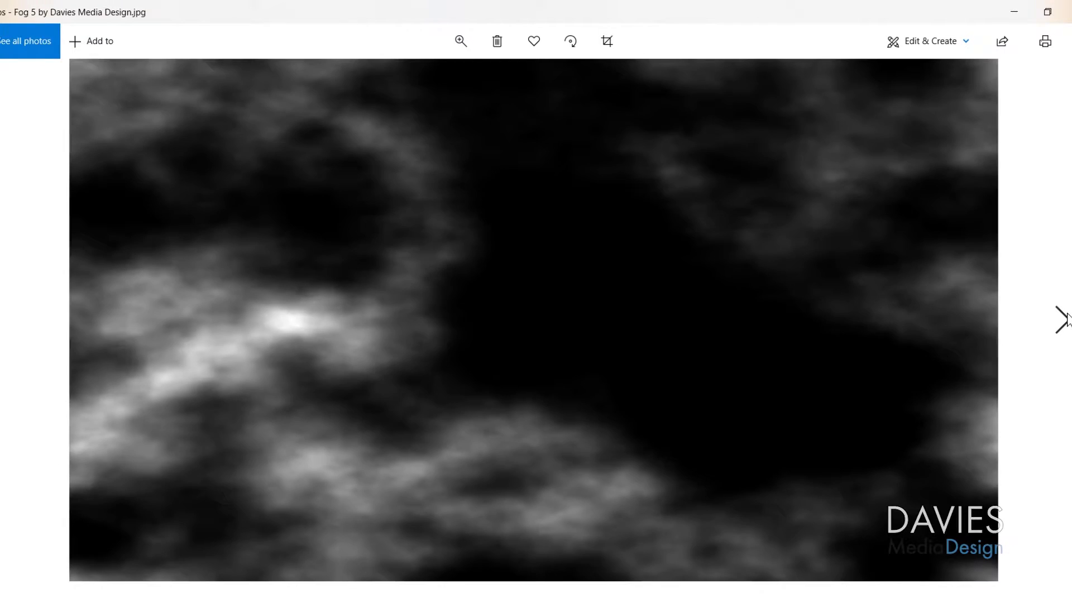
left_click(1064, 321)
left_click(1064, 321)
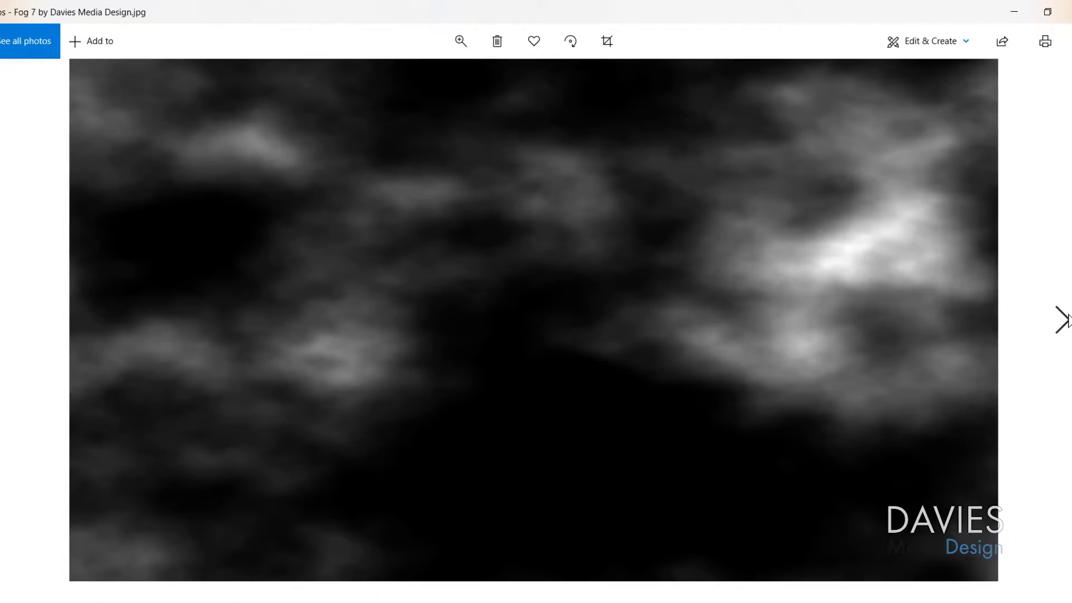
left_click(1065, 321)
left_click(1065, 321)
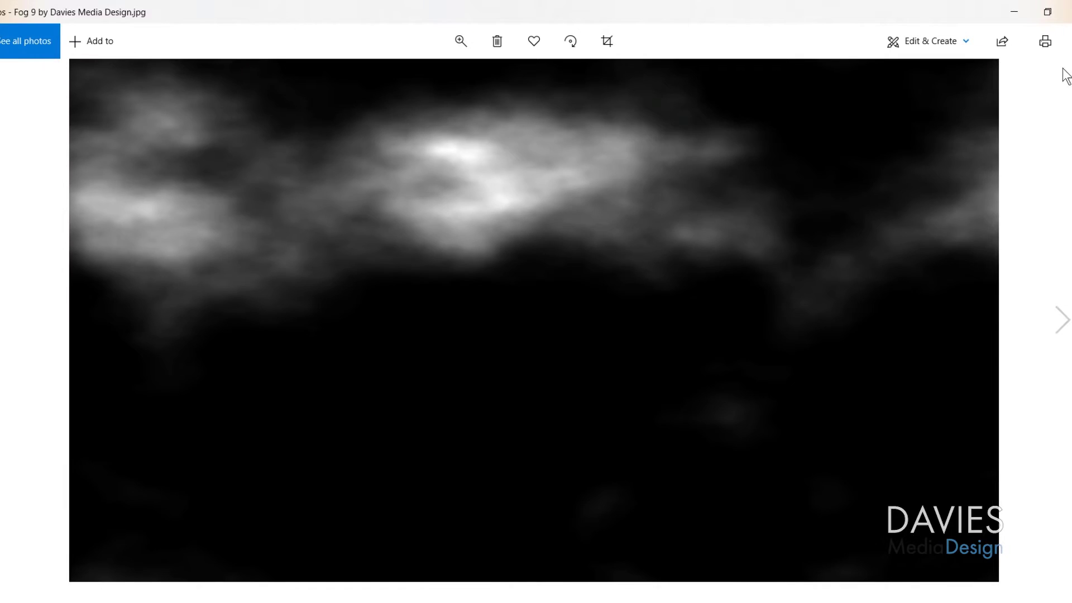
left_click(1066, 11)
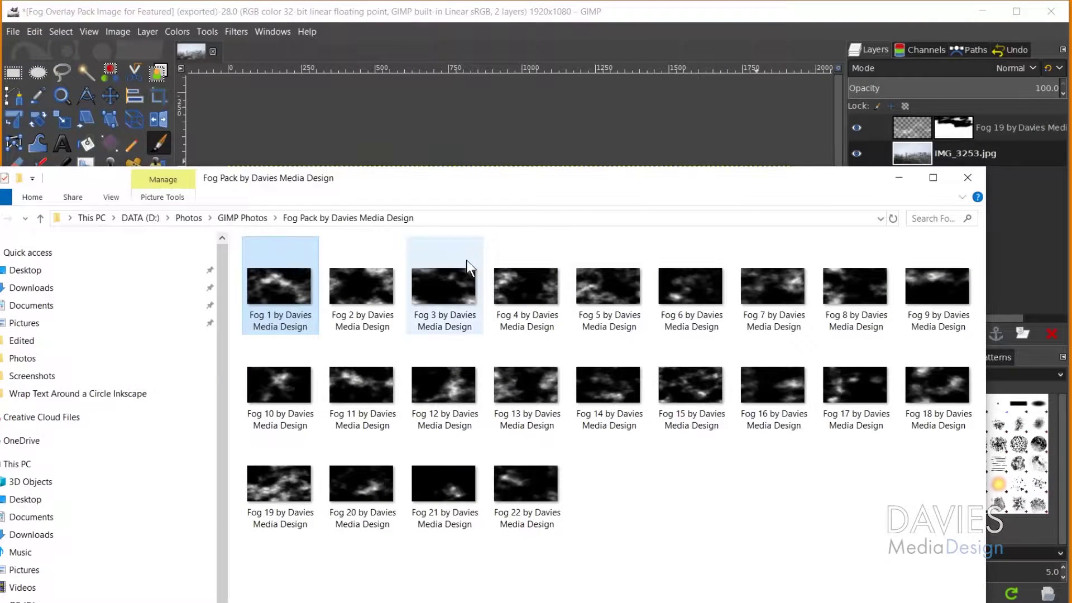
Reopen IMG_3253.jpg from the recent files, converting it to the working colour space.
left_click(342, 17)
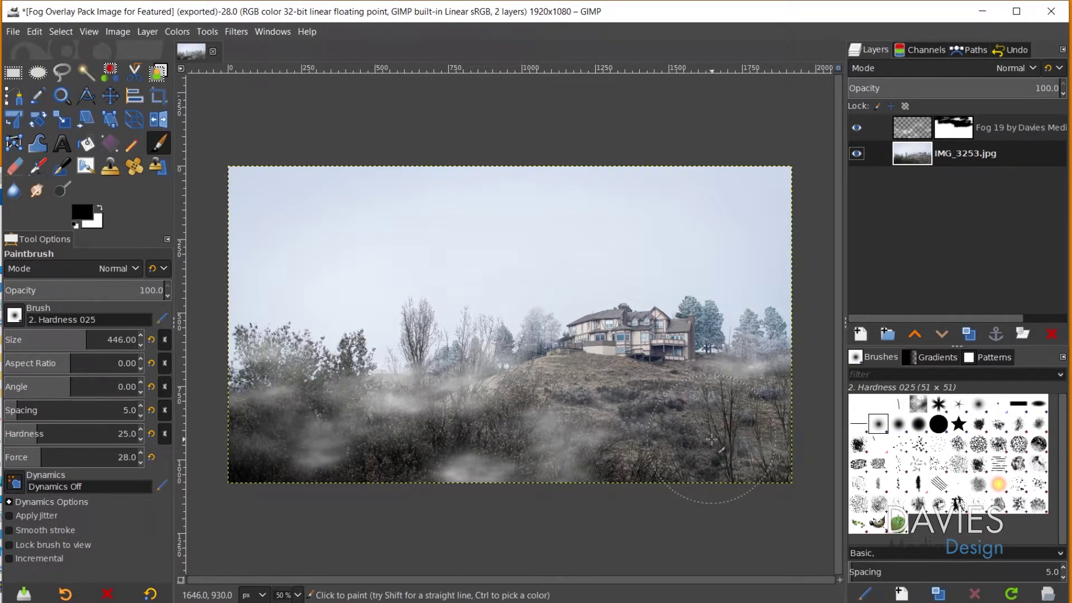
left_click(12, 32)
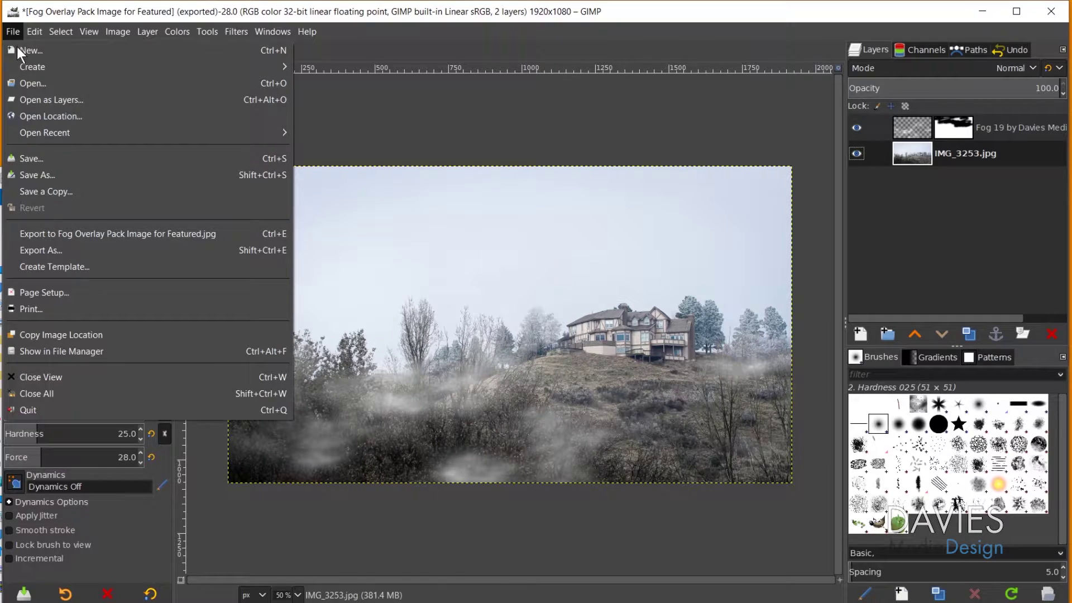
mouse_move(40, 133)
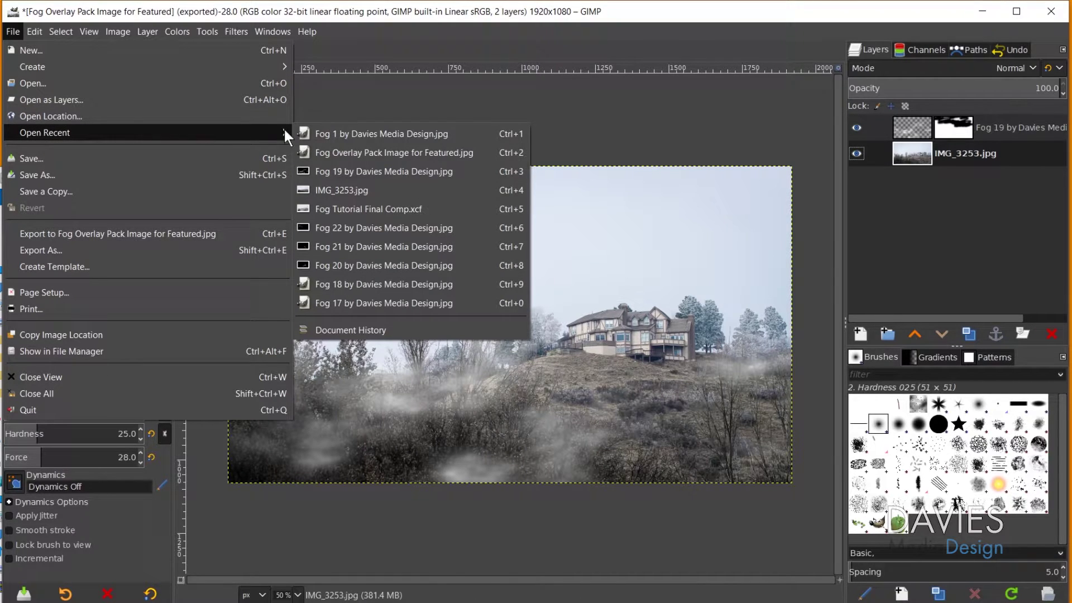
left_click(333, 190)
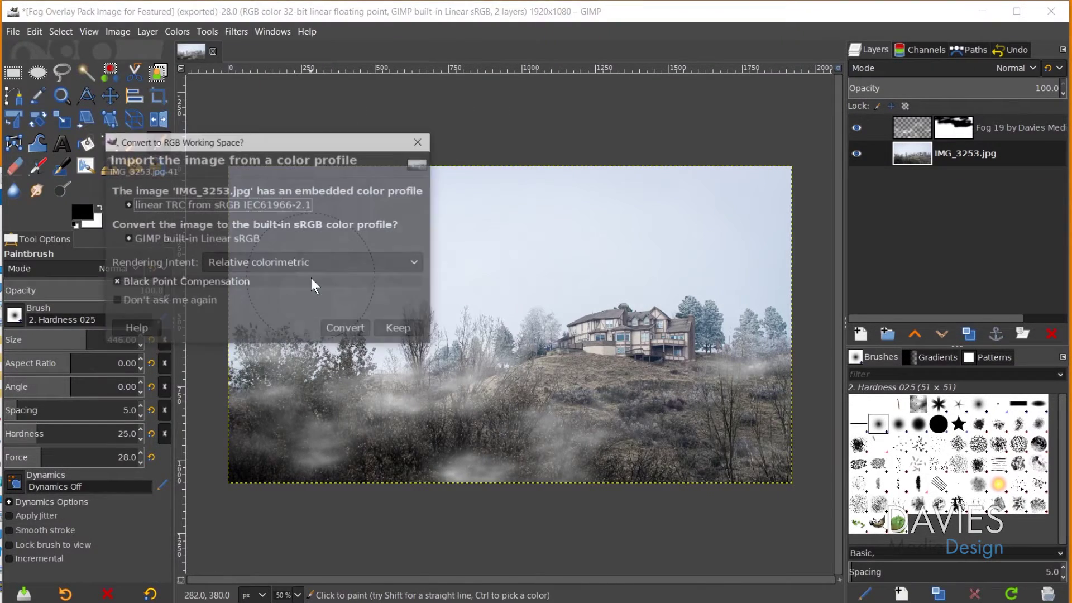
left_click(356, 330)
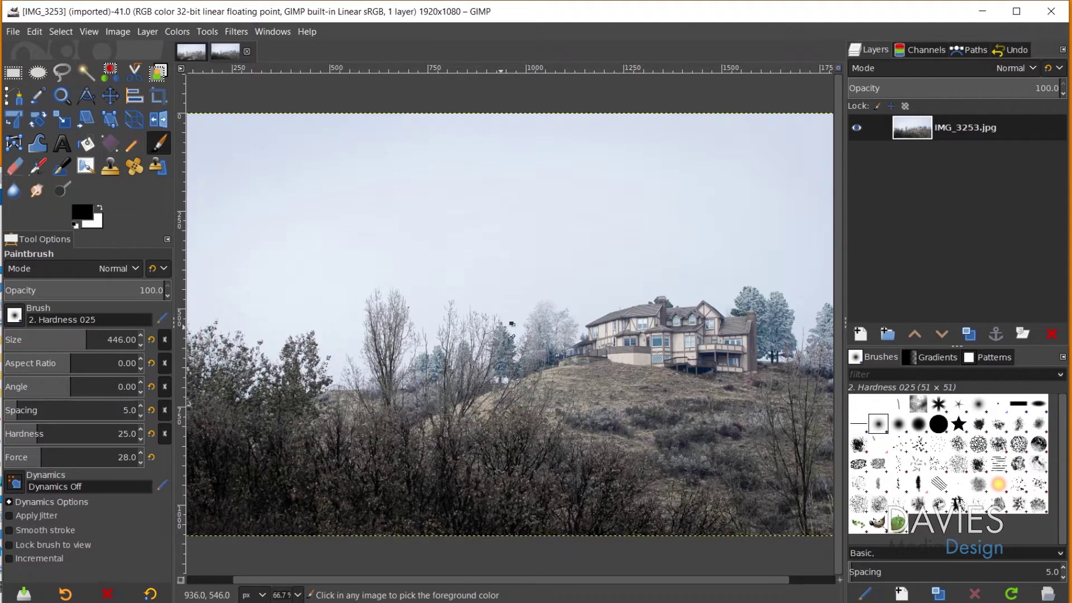
Rename the photo's layer to 'House'.
scroll(512, 324, "down", 1)
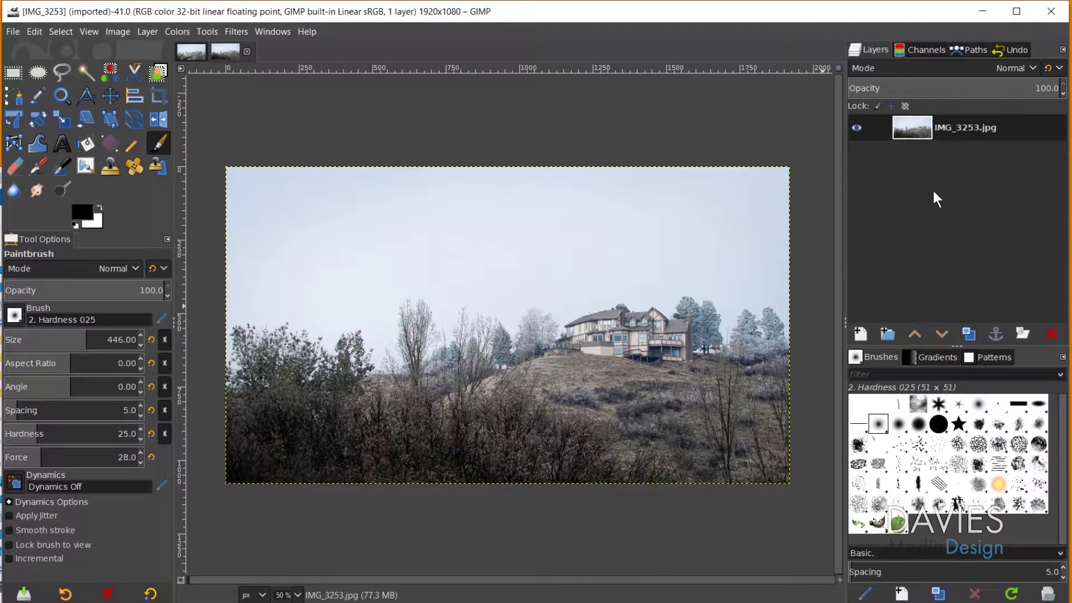
double_click(959, 129)
type("House")
key("Return")
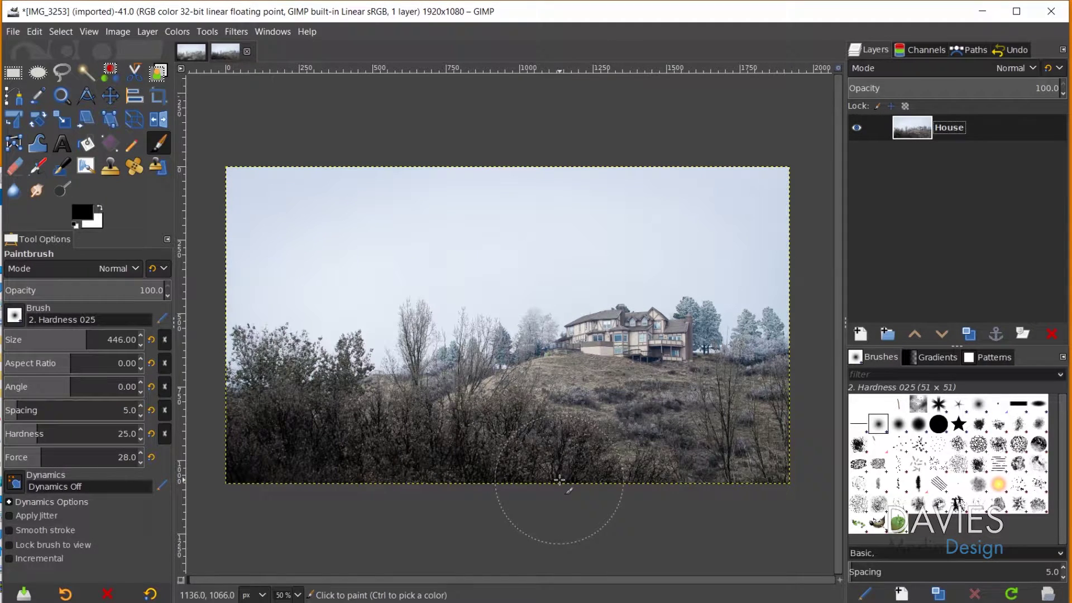
Drag Fog 1 from the Fog Pack folder onto the house photo and convert it into a new layer.
key("alt+Tab")
left_click_drag(477, 182, 539, 95)
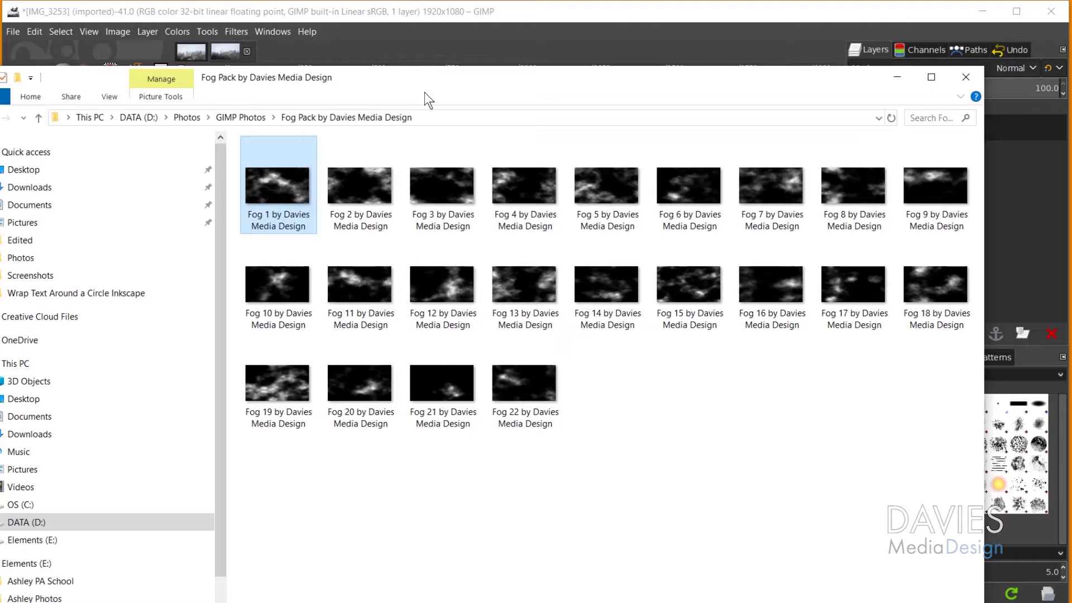
left_click_drag(452, 86, 427, 314)
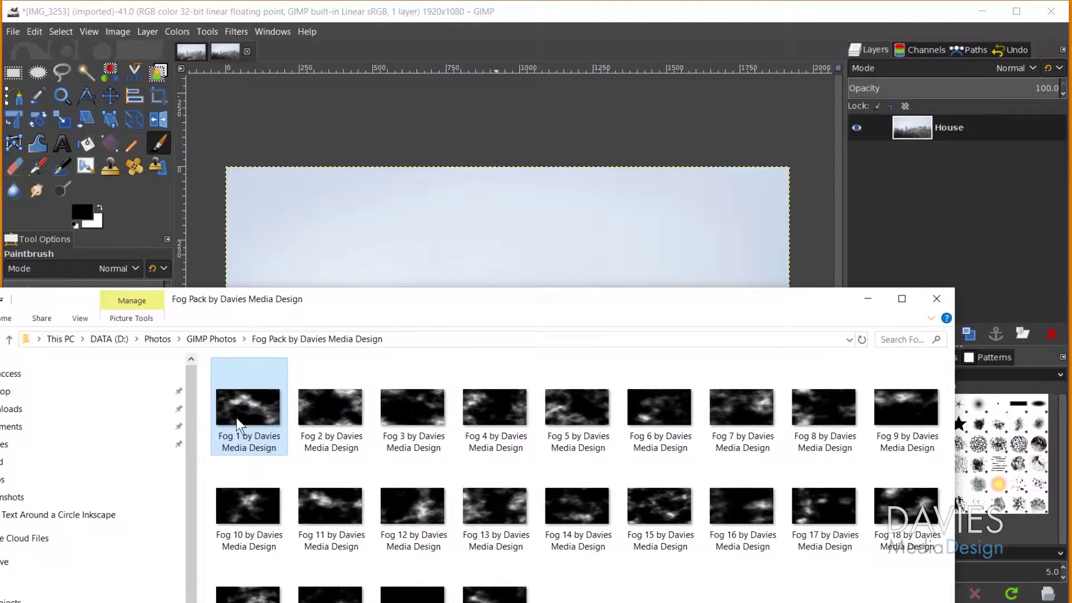
left_click_drag(236, 424, 373, 279)
left_click_drag(413, 248, 410, 243)
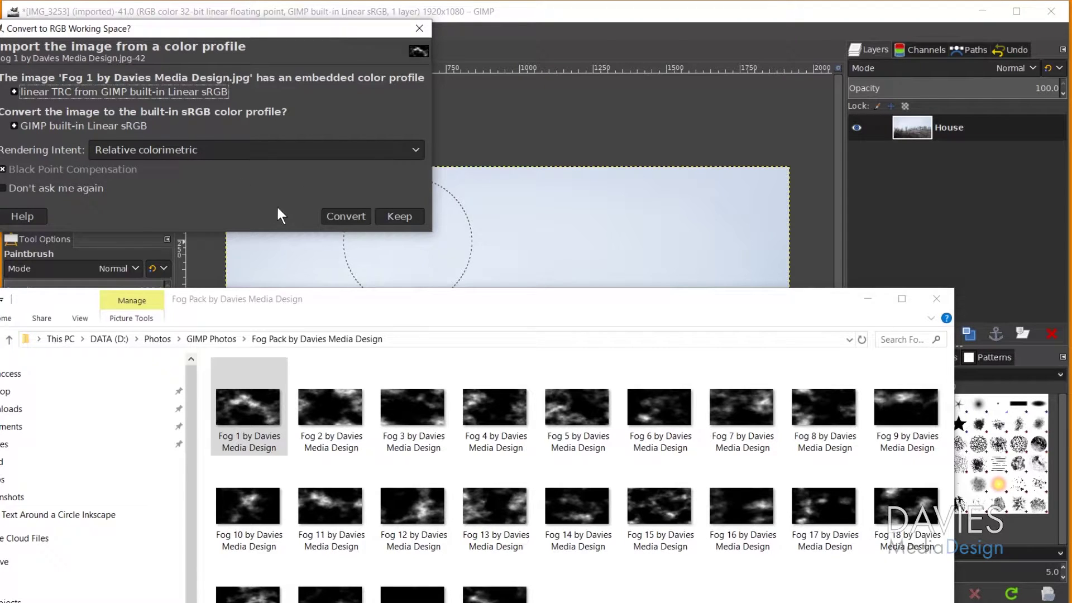
left_click(354, 216)
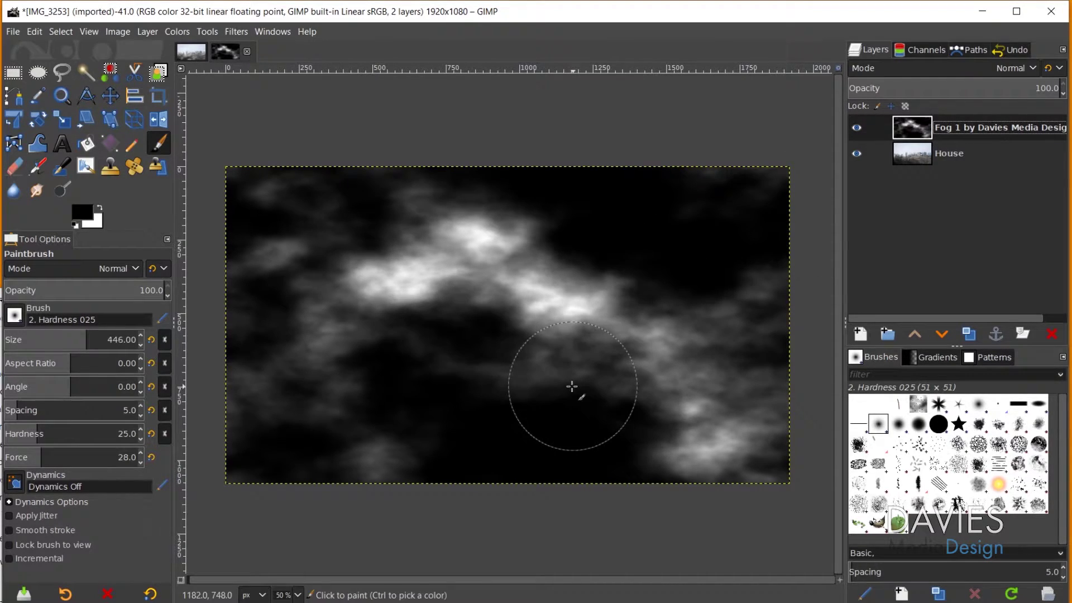
Scale the Fog 1 layer, reset it to its original size, and apply the scale.
key("shift+s")
left_click(556, 369)
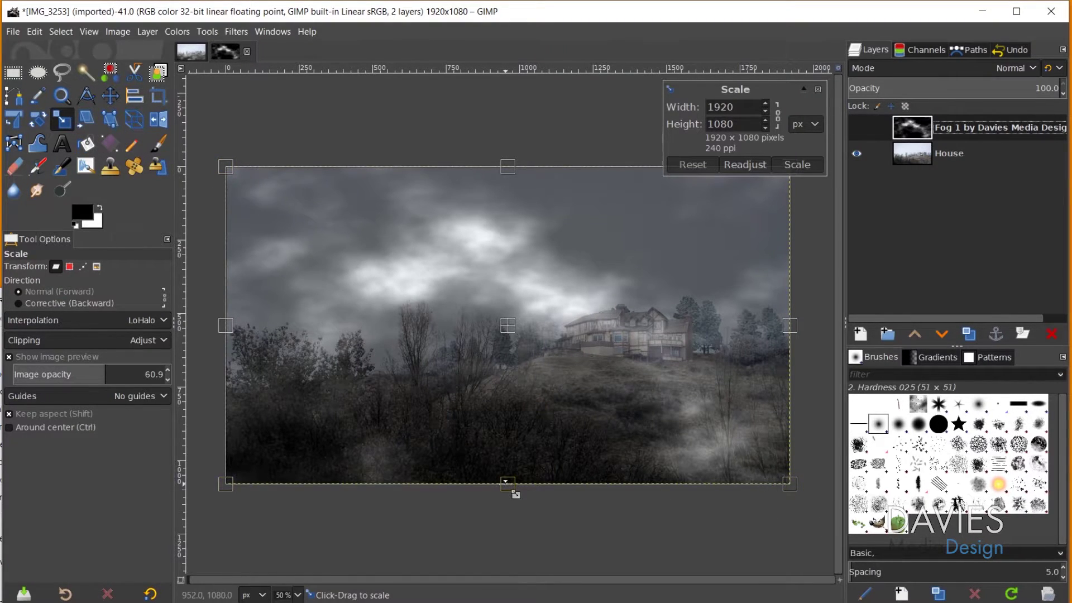
mouse_move(505, 483)
left_mouse_down()
mouse_move(505, 569)
mouse_move(503, 455)
mouse_move(505, 564)
mouse_move(502, 460)
mouse_move(499, 530)
mouse_move(502, 494)
mouse_move(519, 497)
mouse_move(510, 586)
mouse_move(516, 420)
mouse_move(514, 508)
mouse_move(514, 487)
left_mouse_up()
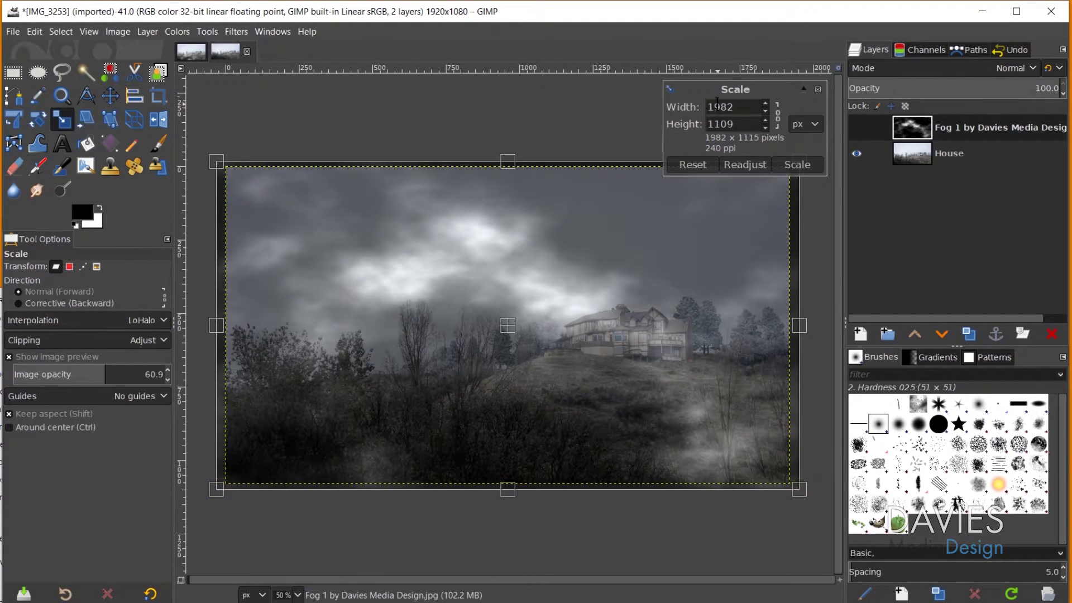
left_click(698, 161)
left_click(797, 164)
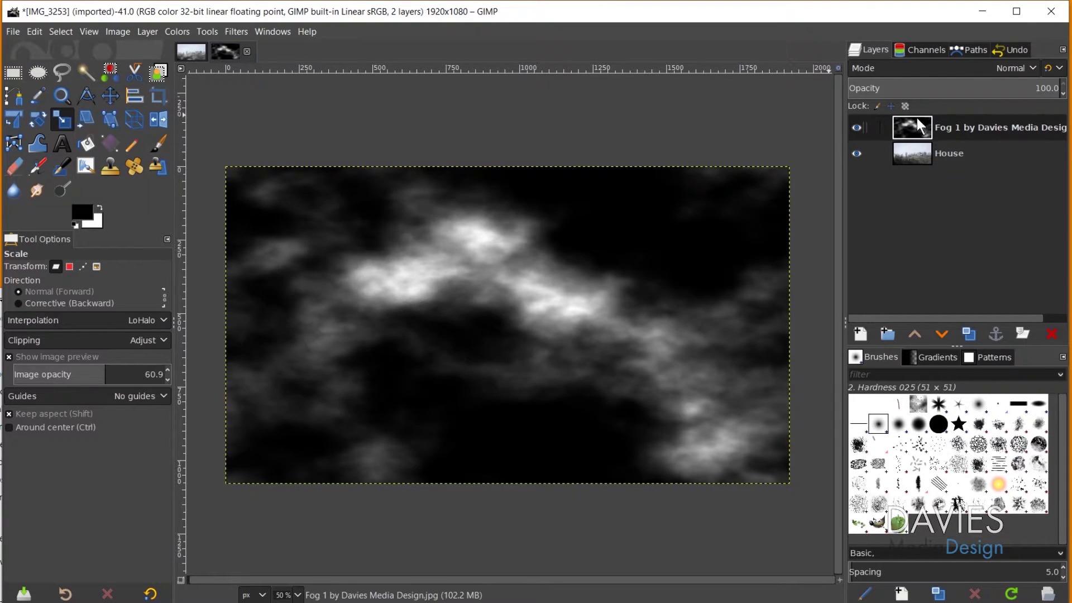
Toggle the Fog 1 layer's visibility back on and set its blend mode to Screen.
left_click(857, 127)
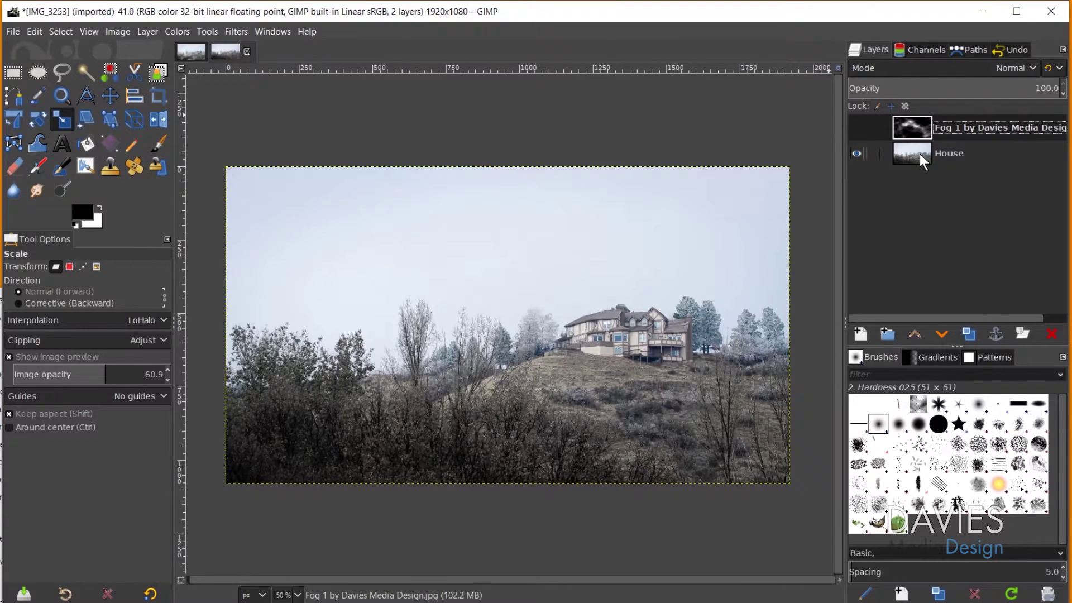
left_click(857, 128)
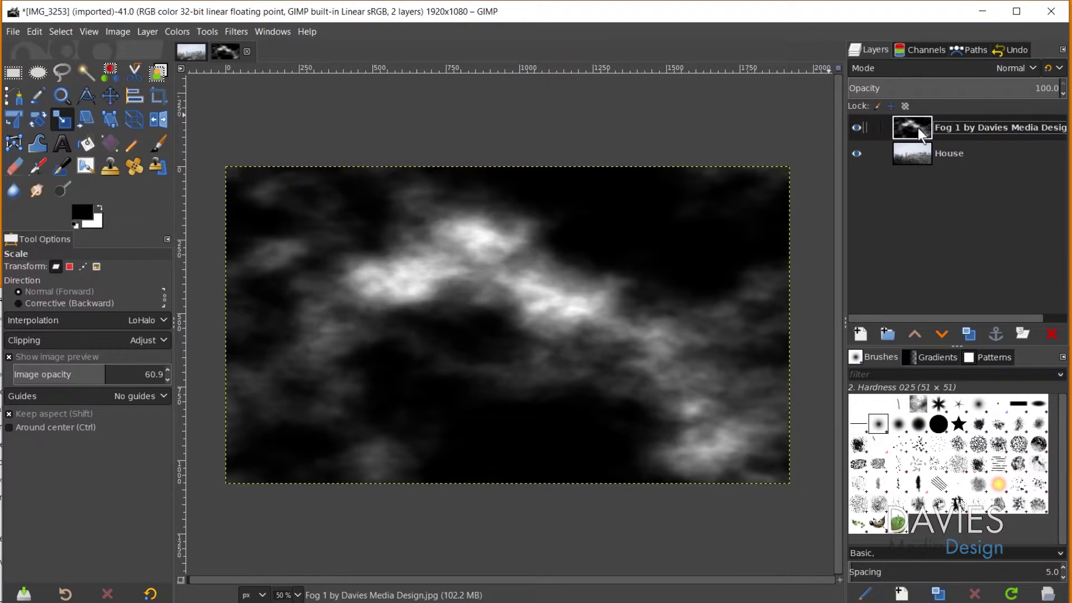
left_click(931, 68)
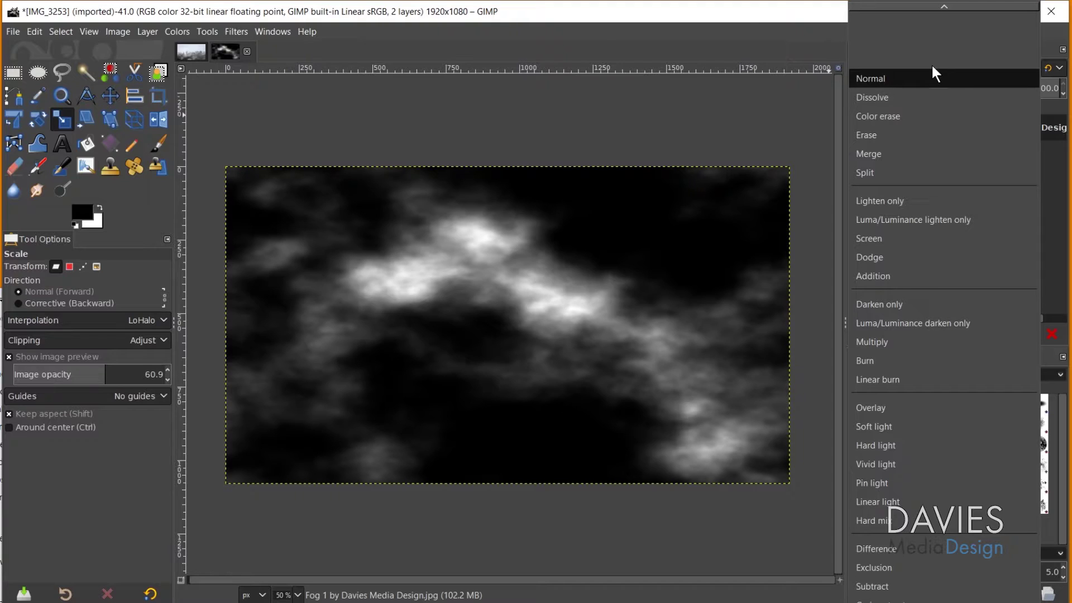
key("Escape")
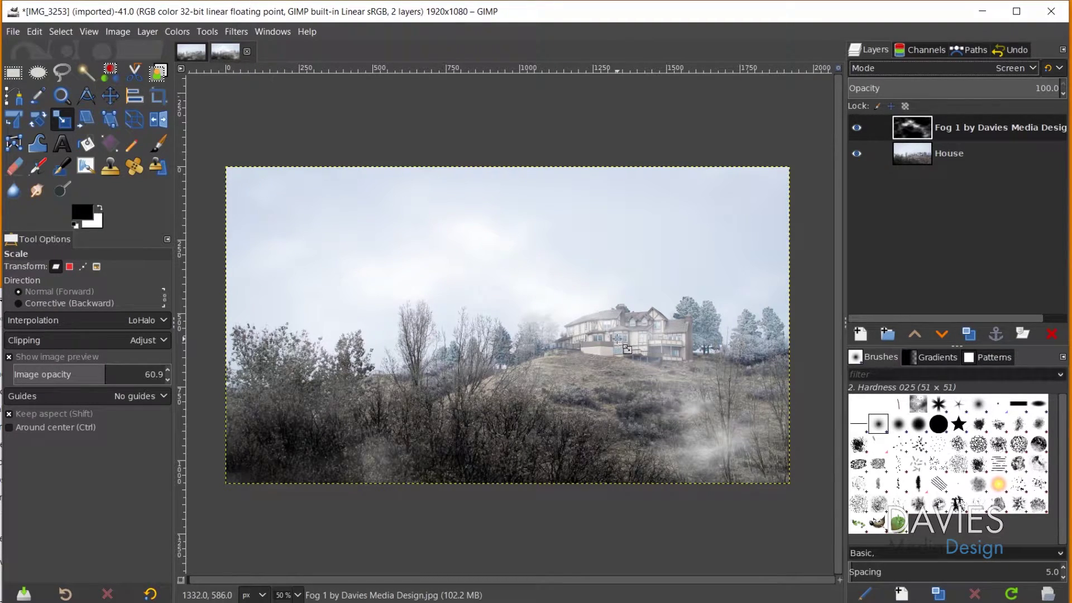
Add a white (full opacity) layer mask to the Fog 1 layer.
right_click(917, 132)
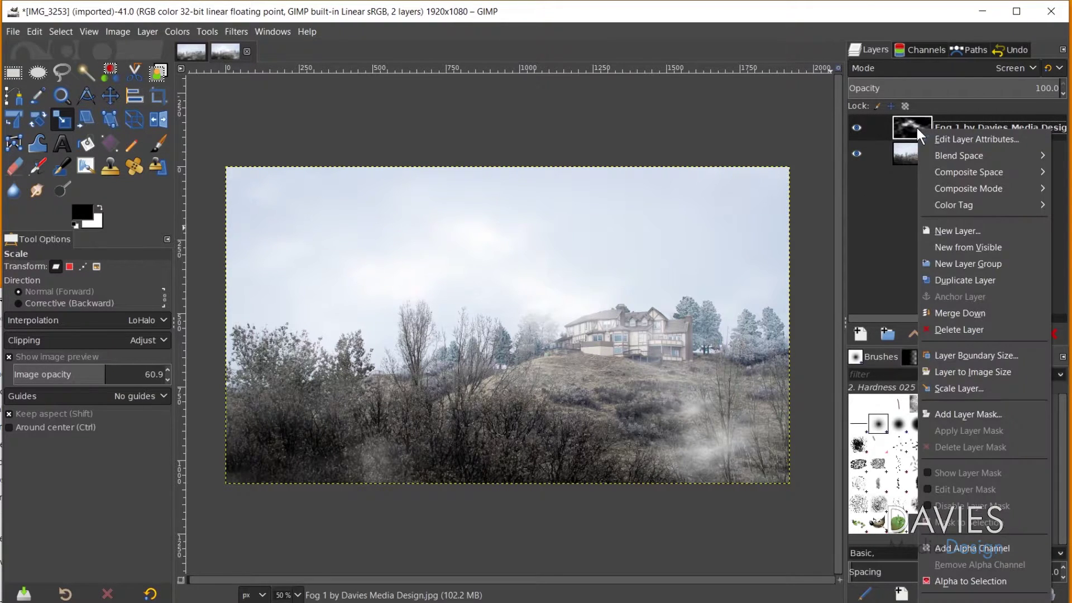
left_click(951, 415)
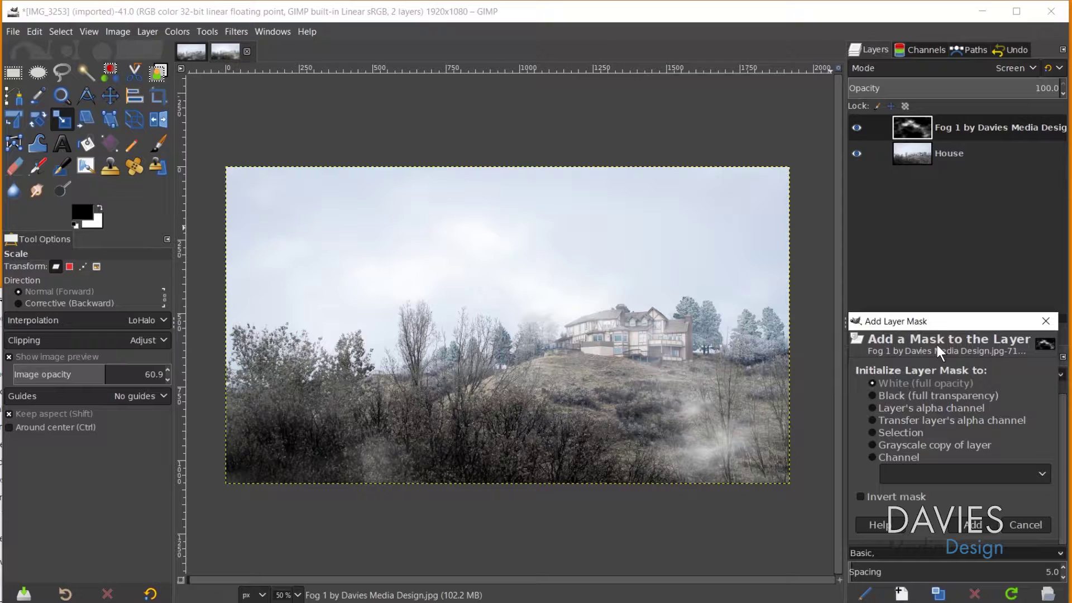
left_click_drag(937, 345, 839, 168)
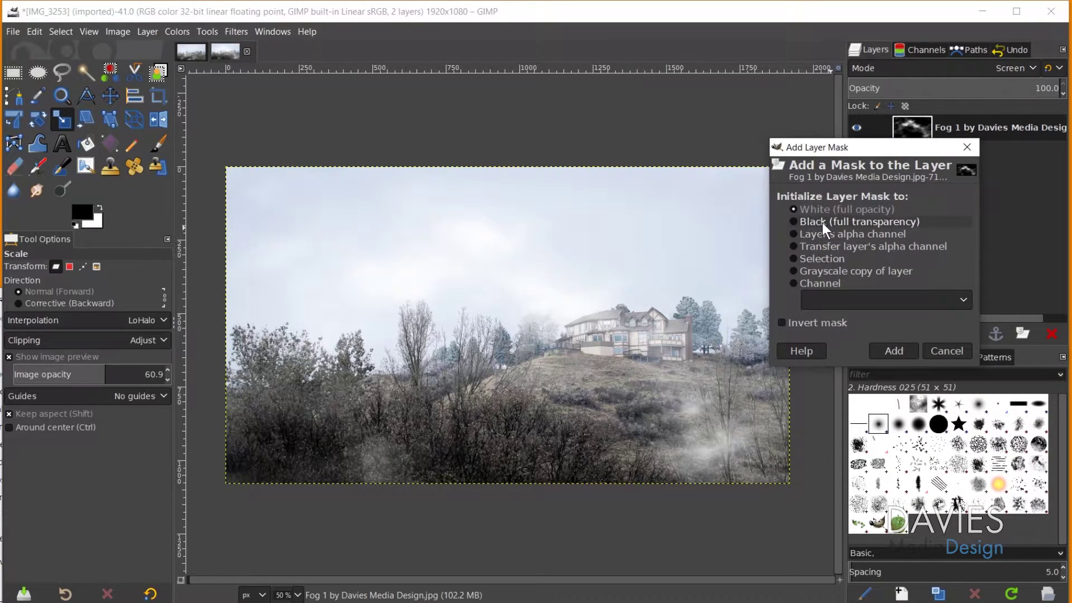
left_click(895, 351)
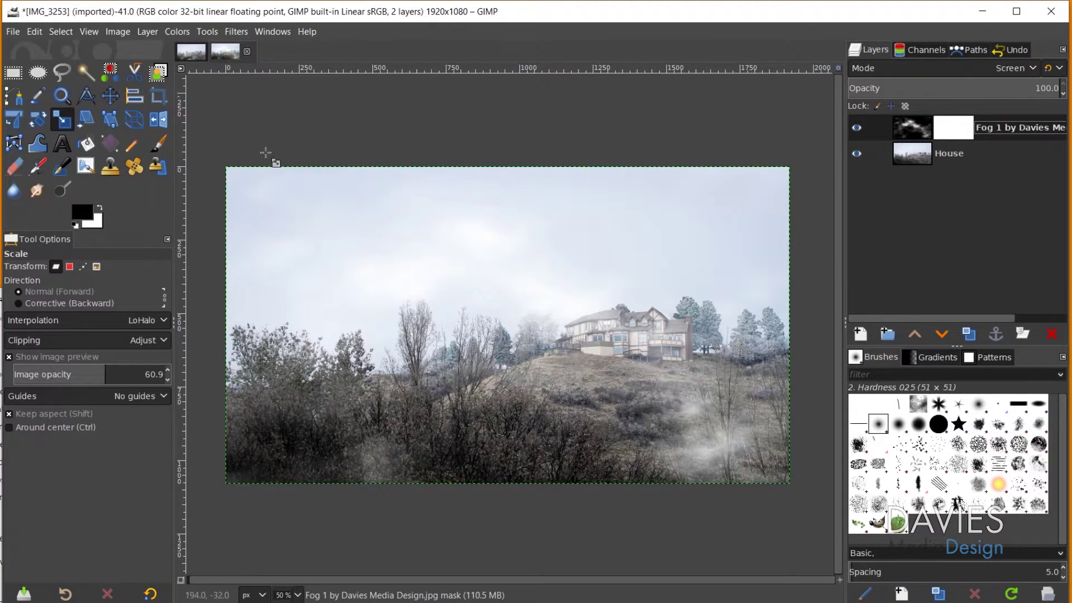
Select the Paintbrush with black foreground colour and brush size 478.
left_click(159, 143)
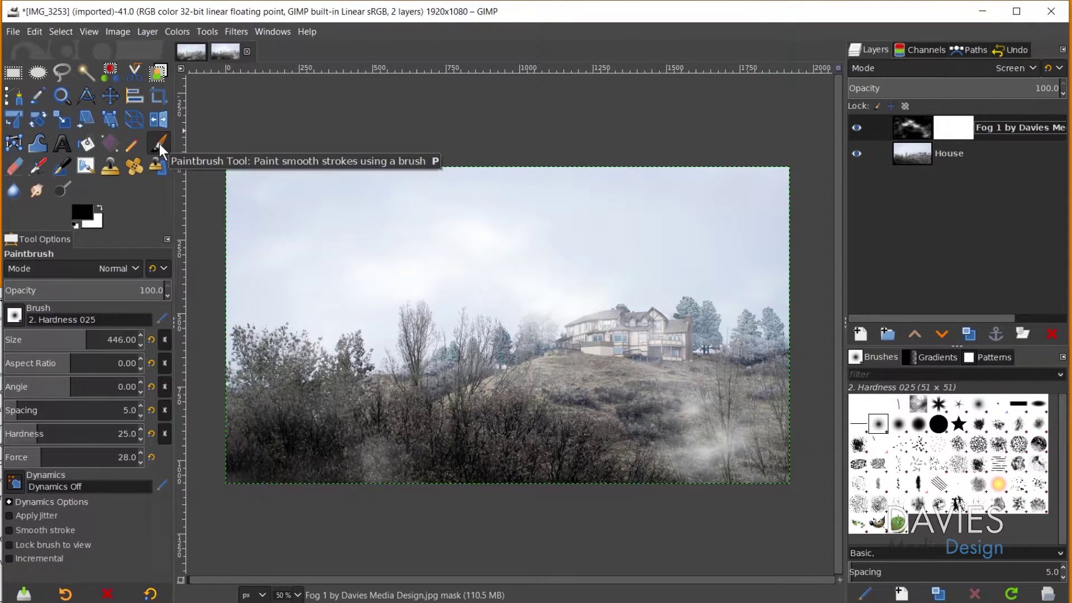
left_click(87, 215)
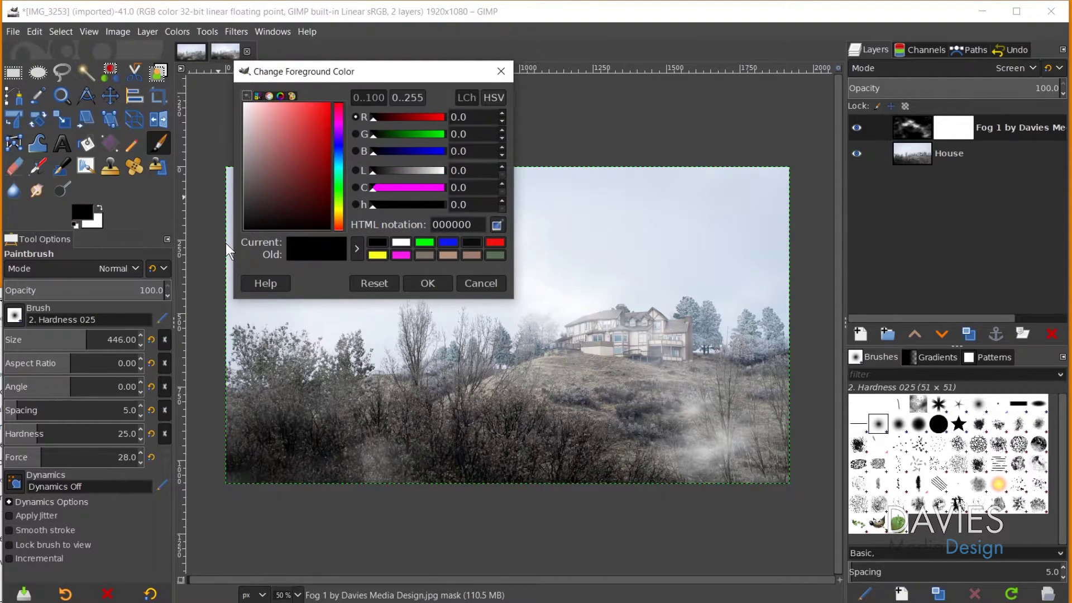
left_click(426, 283)
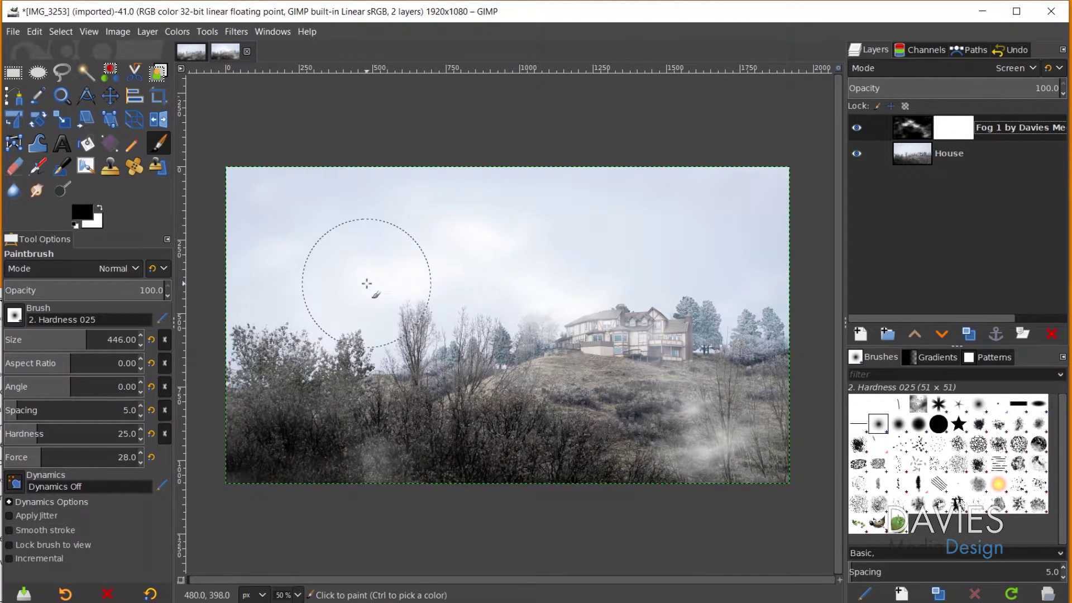
left_click(14, 315)
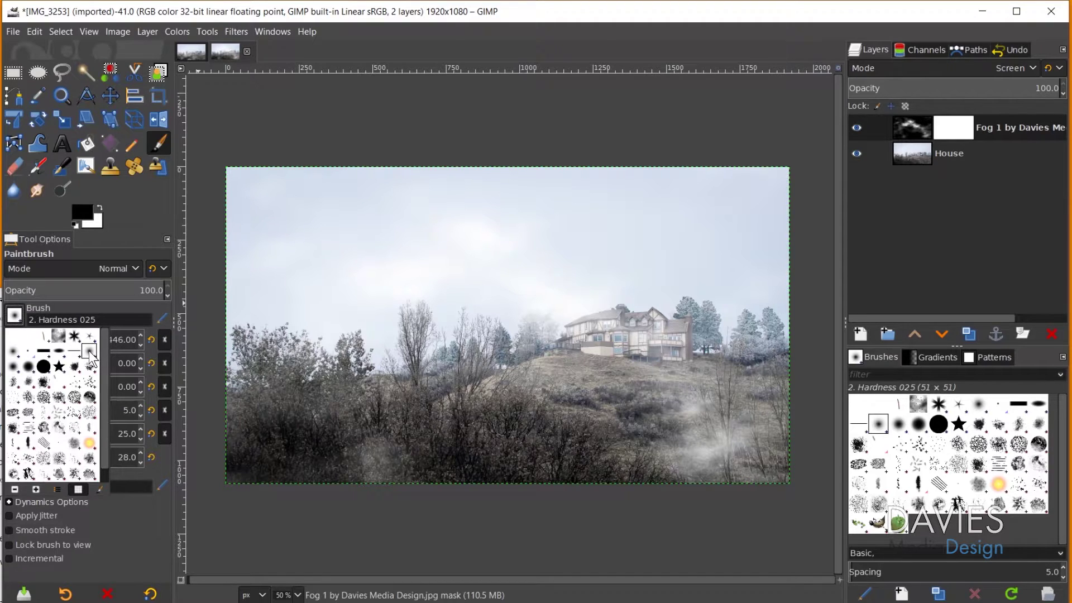
left_click(109, 317)
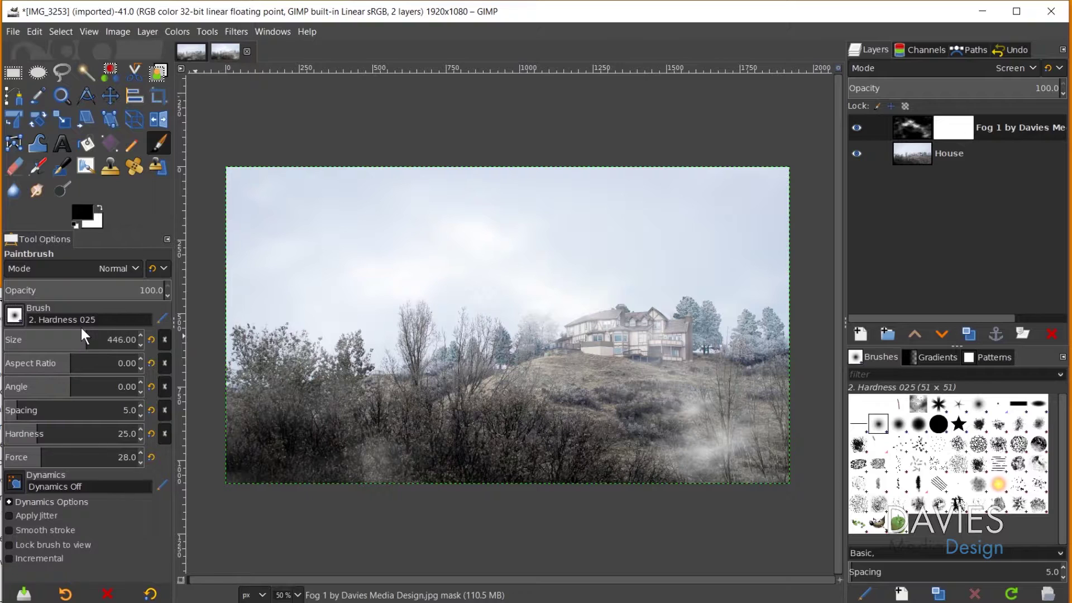
left_click(90, 335)
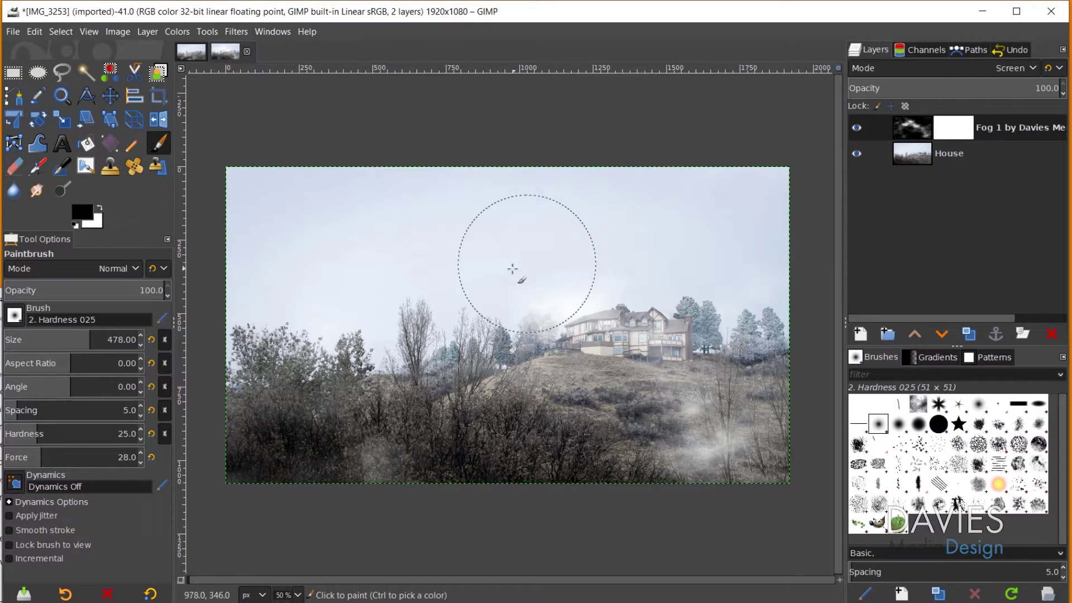
Paint black on the fog mask over the trees, house, right slope and sky.
mouse_move(512, 269)
left_mouse_down()
mouse_move(561, 280)
mouse_move(521, 283)
mouse_move(538, 292)
mouse_move(565, 296)
left_mouse_up()
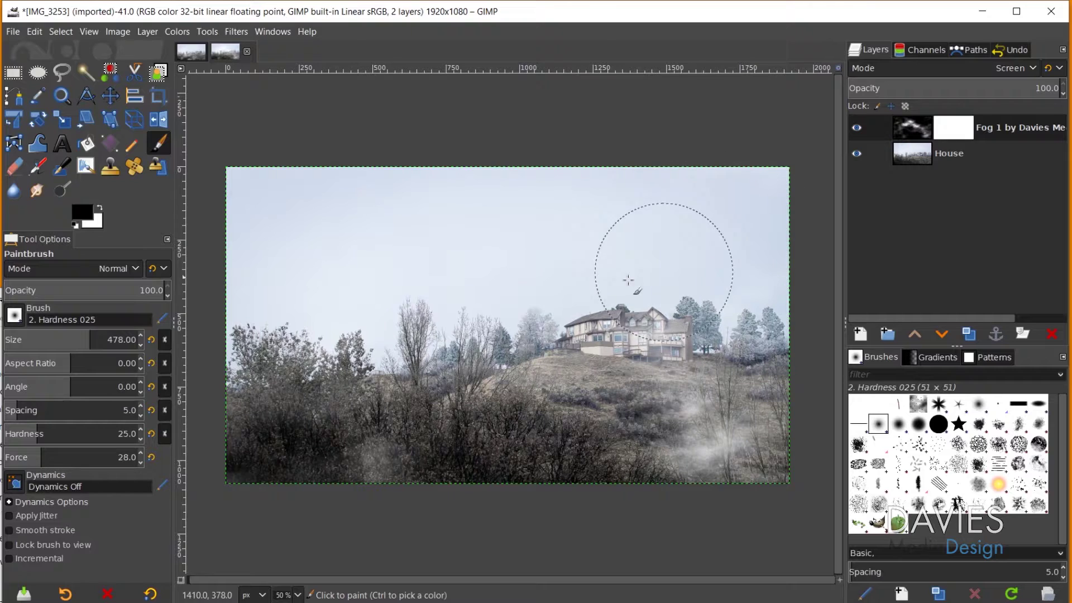
mouse_move(628, 279)
left_mouse_down()
mouse_move(614, 245)
mouse_move(676, 296)
mouse_move(765, 299)
left_mouse_up()
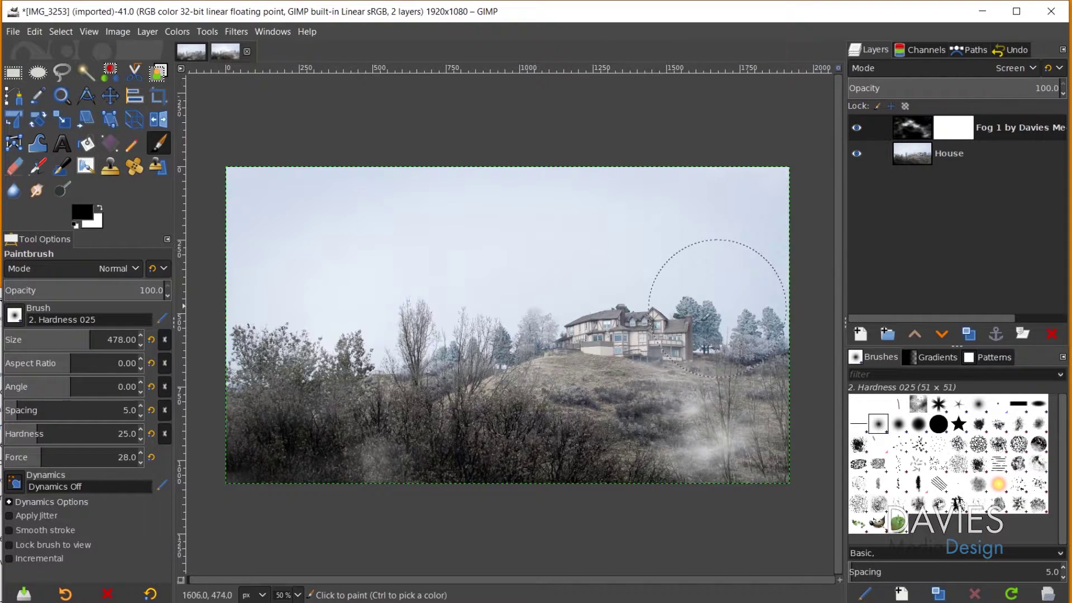
mouse_move(696, 305)
left_mouse_down()
mouse_move(606, 303)
mouse_move(674, 330)
mouse_move(735, 326)
left_mouse_up()
mouse_move(794, 307)
left_mouse_down()
mouse_move(627, 246)
mouse_move(498, 268)
left_mouse_up()
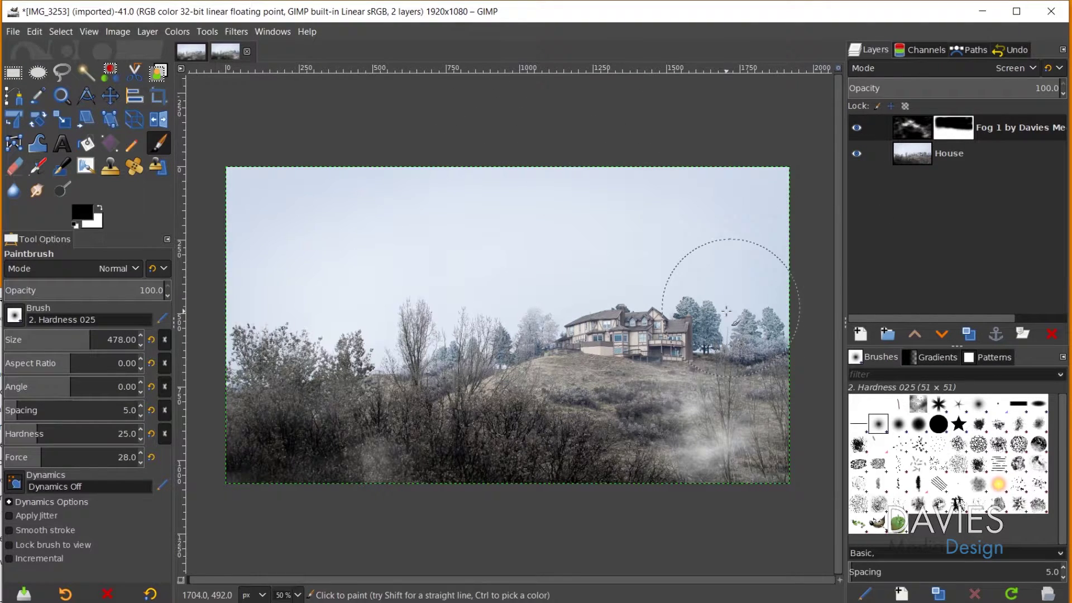
Paint white back around the hill base and lower the fog layer opacity to 63.4.
key("x")
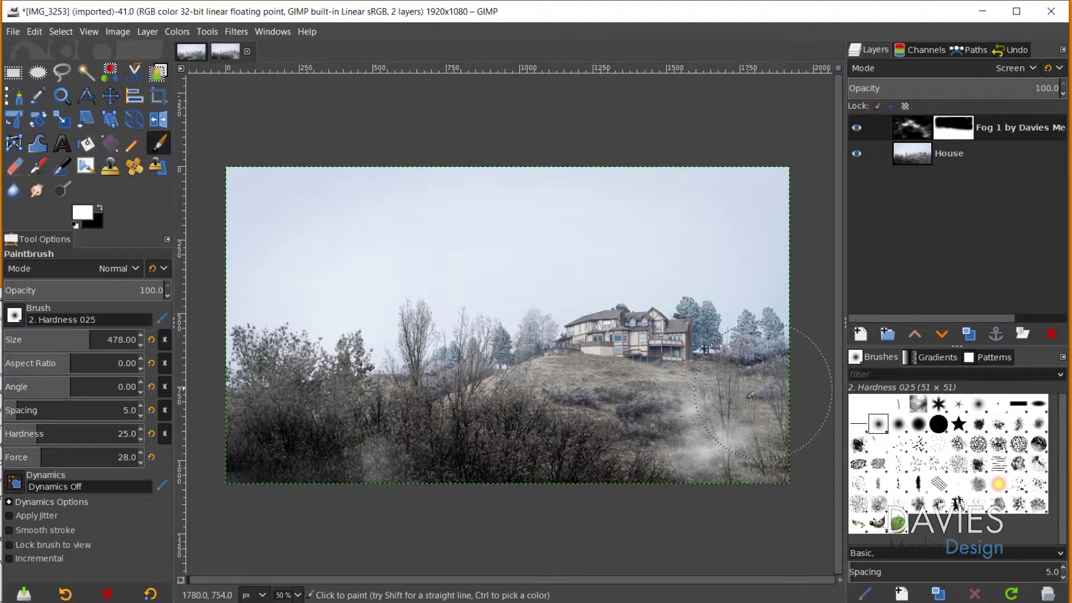
mouse_move(629, 428)
left_mouse_down()
mouse_move(617, 381)
mouse_move(596, 403)
mouse_move(611, 416)
left_mouse_up()
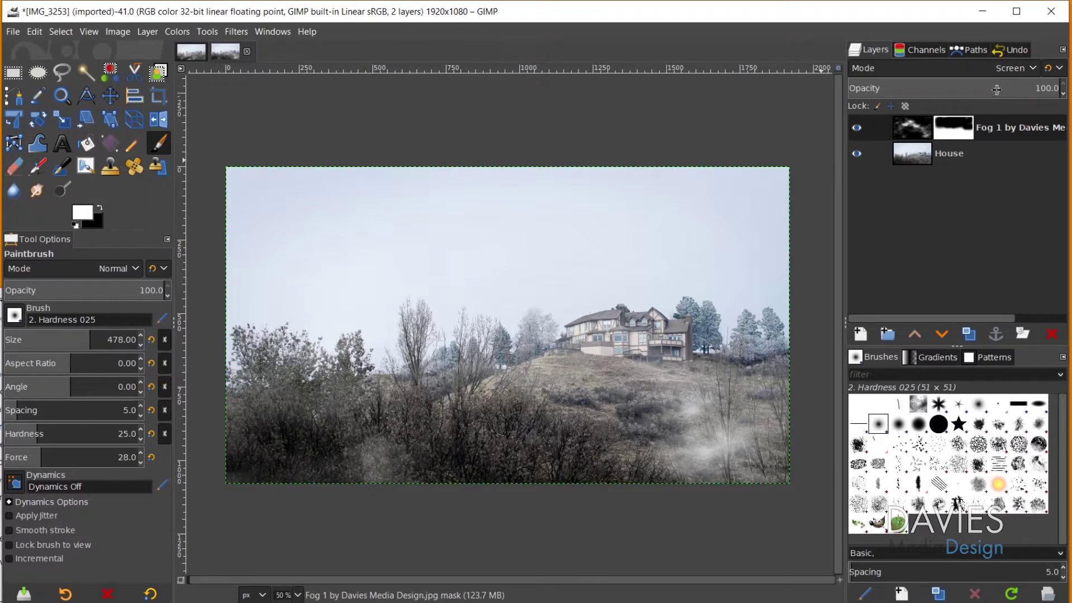
left_click_drag(998, 88, 974, 91)
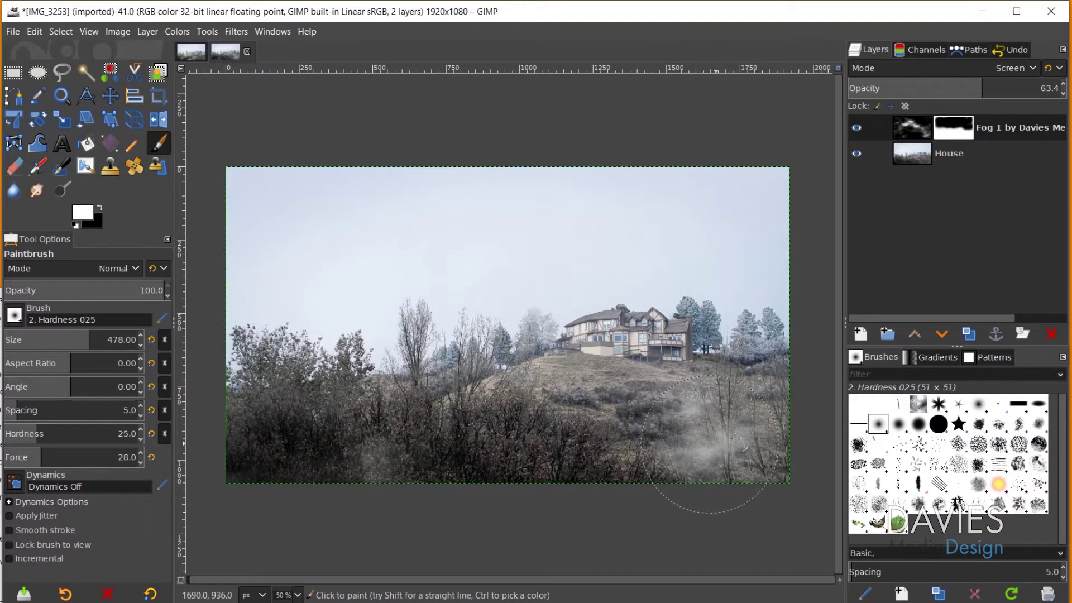
Drag Fog 19 by Davies Media Design.jpg from the Fog Pack folder onto the GIMP canvas.
key("alt+Tab")
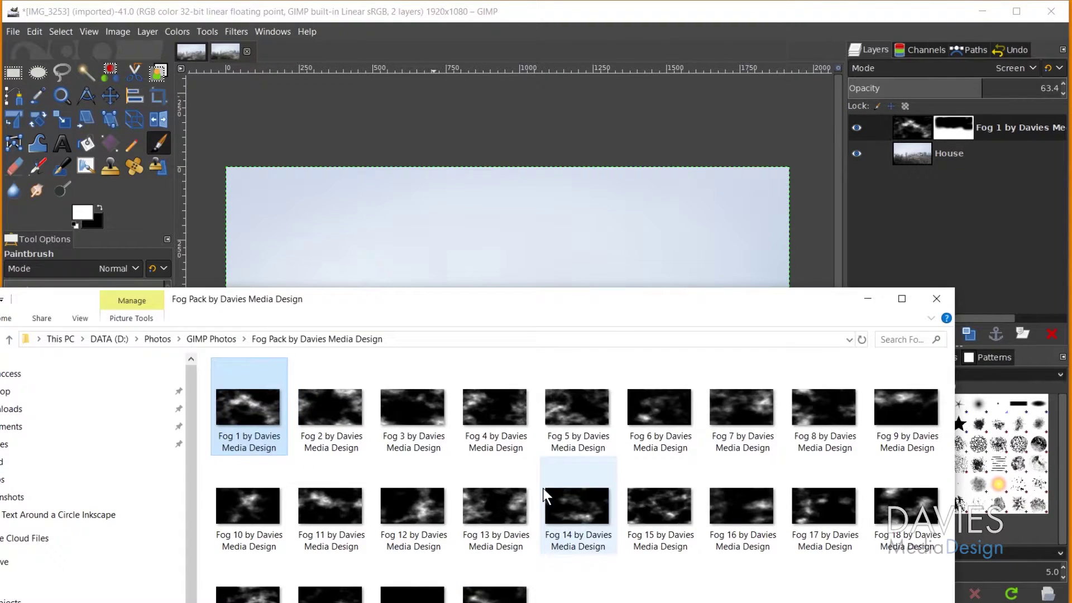
left_click_drag(538, 301, 465, 233)
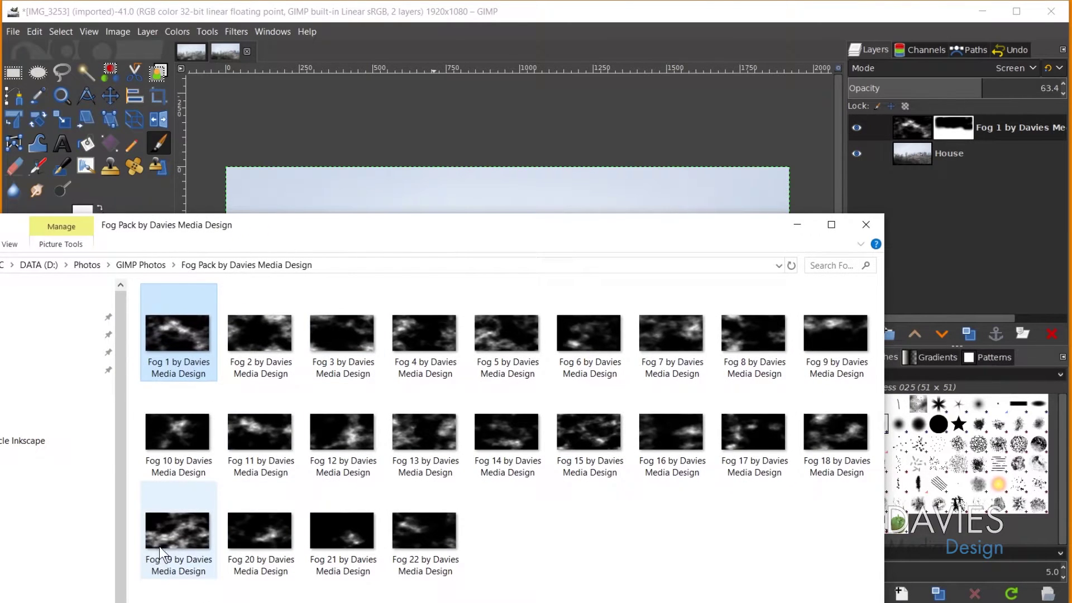
left_click_drag(159, 545, 421, 195)
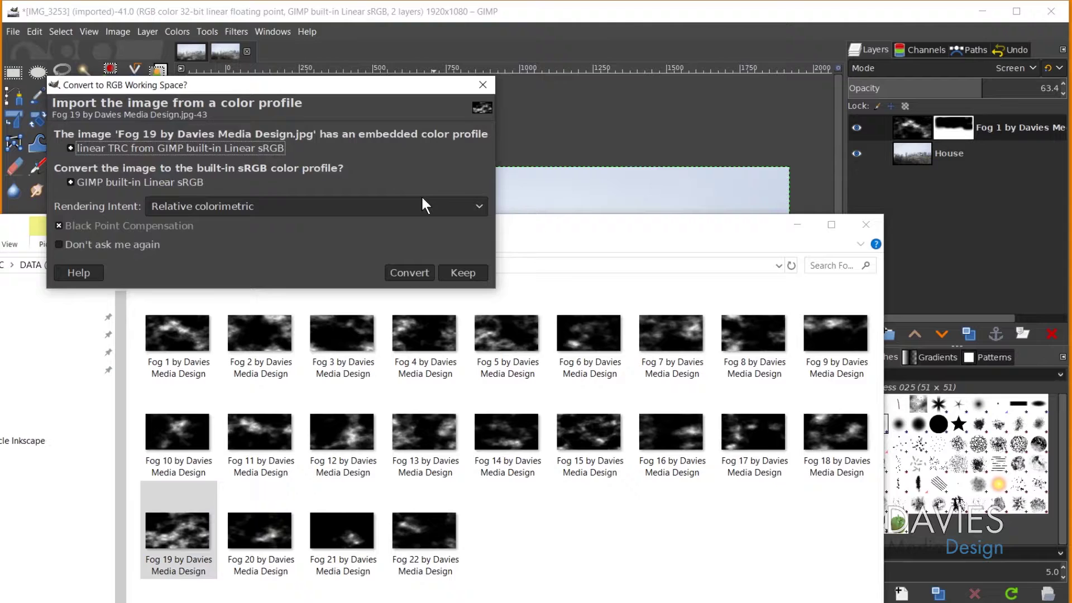
Convert Fog 19 into a new layer and set its blend mode to Screen.
left_click(409, 272)
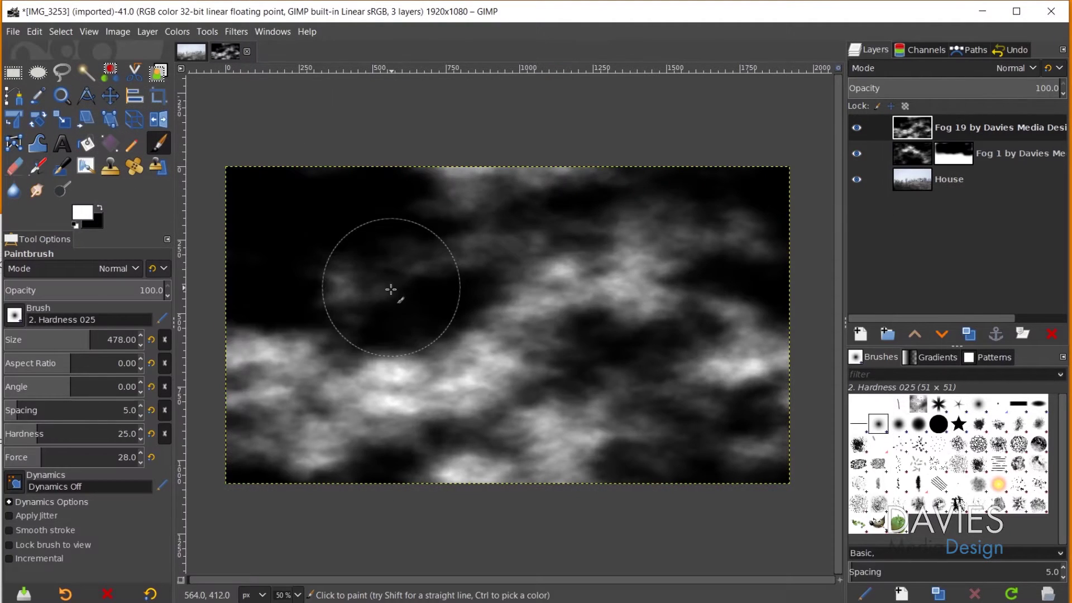
left_click(976, 70)
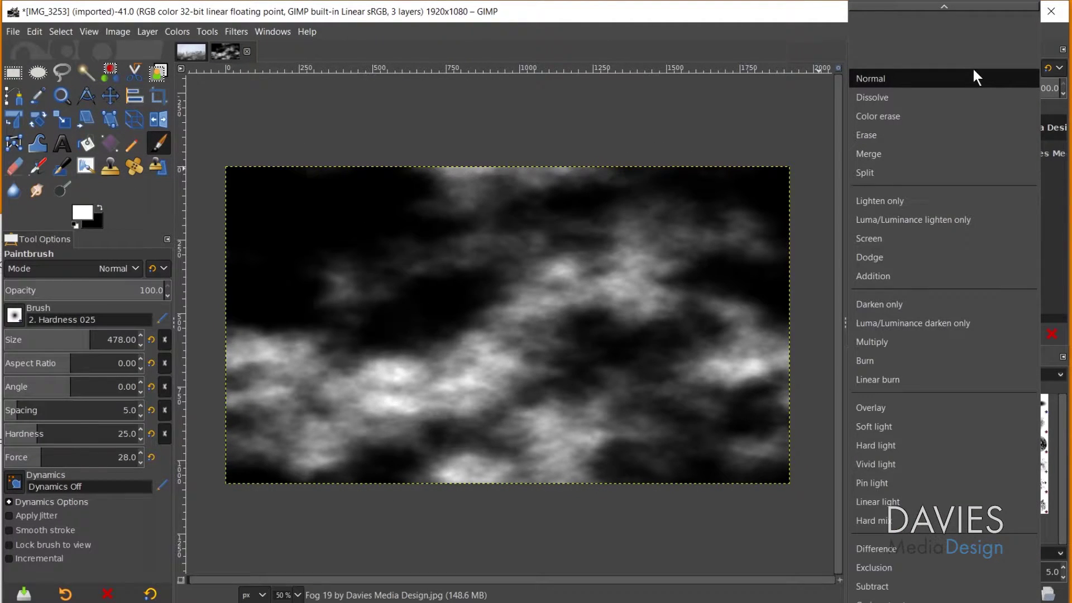
left_click(896, 240)
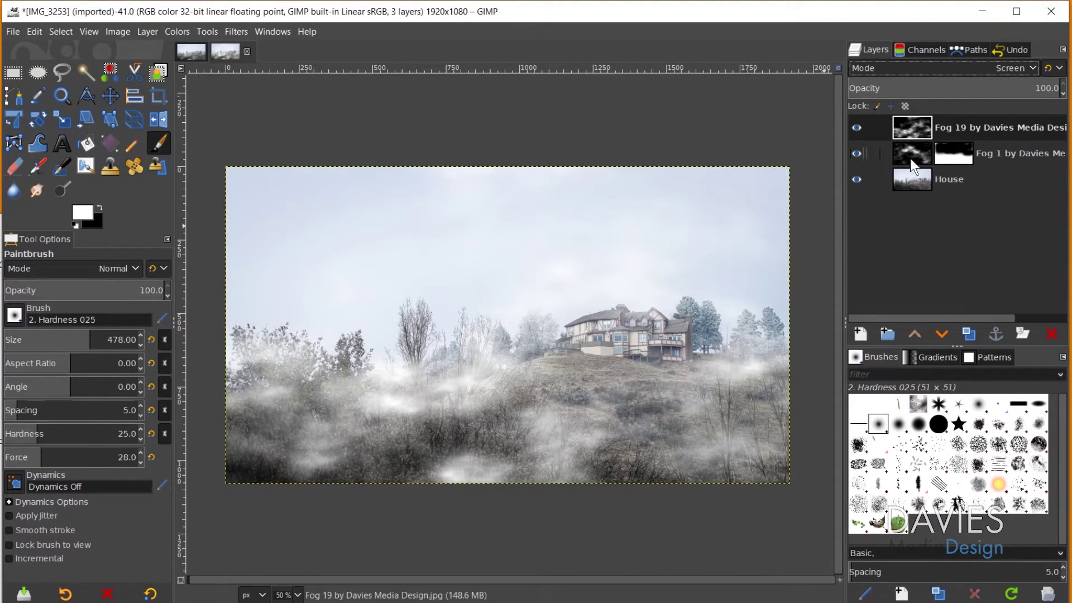
Add a white, full-opacity mask to Fog 19 and paint black over the sky and house.
right_click(909, 126)
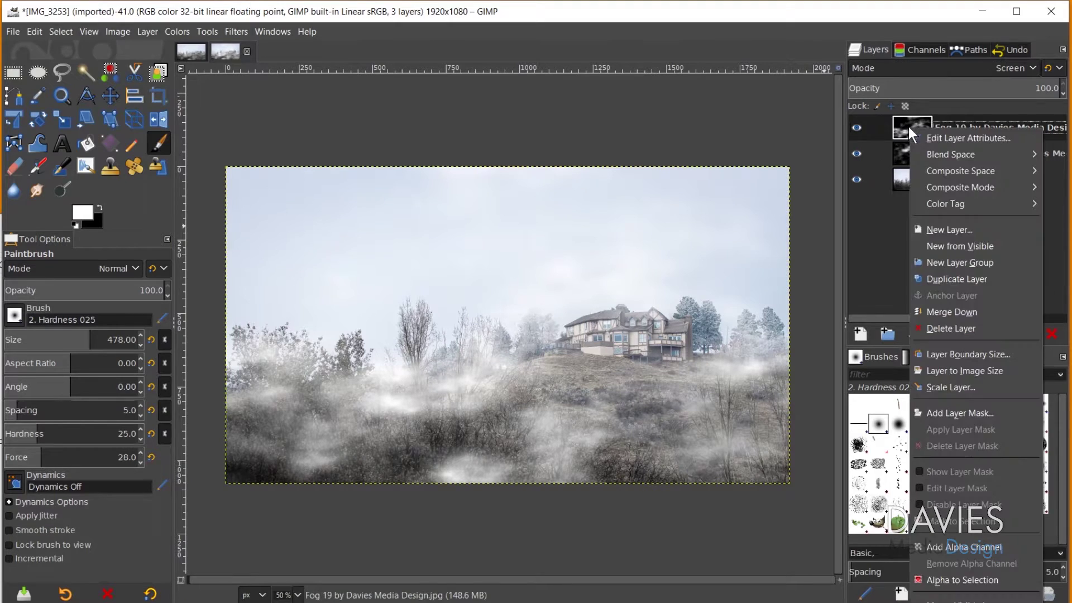
left_click(955, 412)
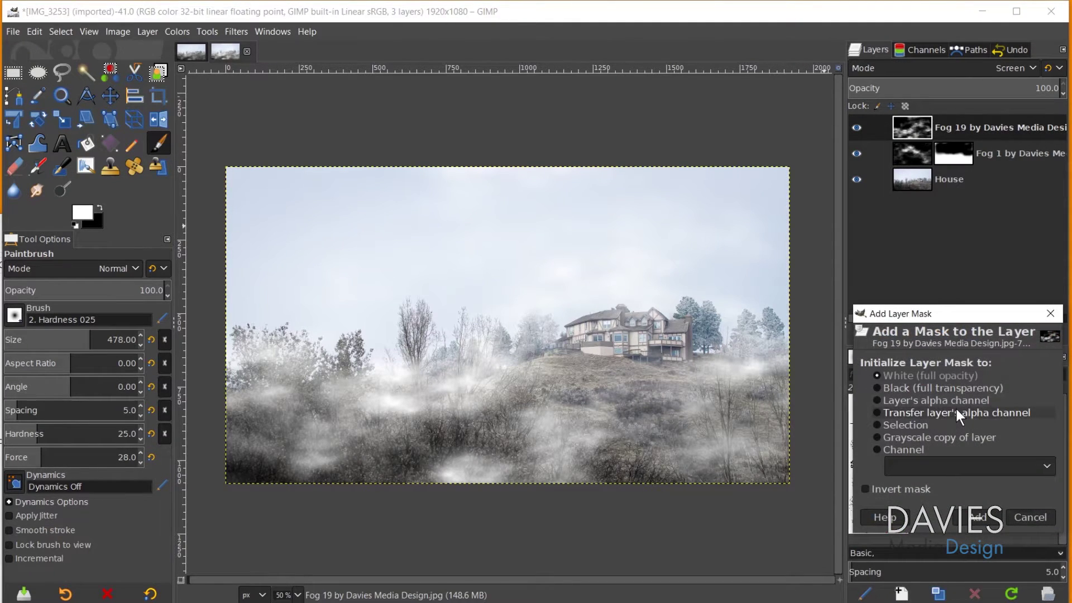
left_click(987, 520)
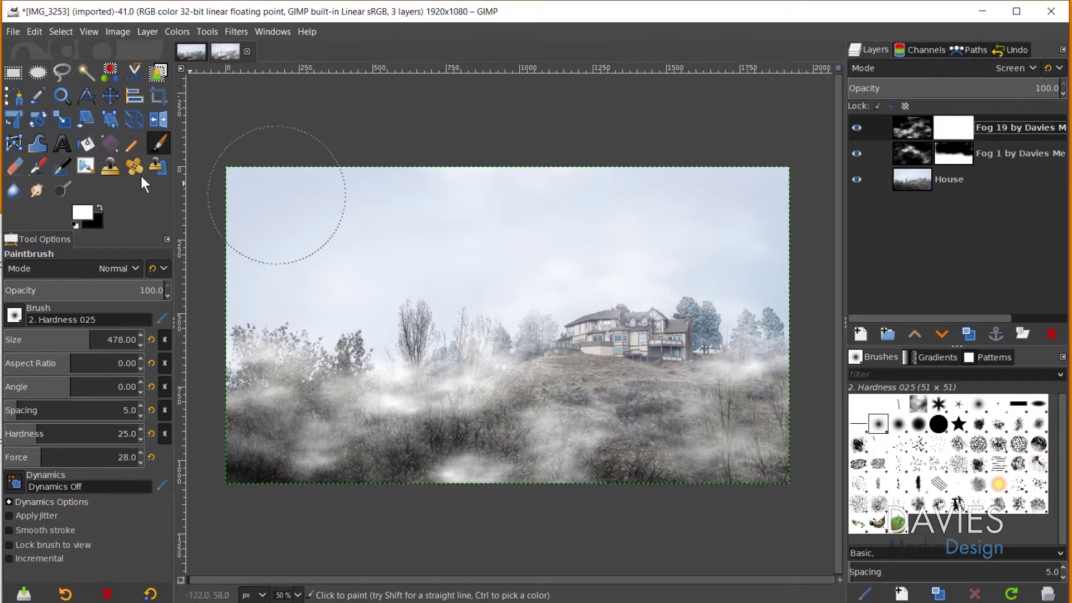
mouse_move(532, 239)
left_mouse_down()
mouse_move(519, 254)
mouse_move(678, 254)
mouse_move(756, 290)
mouse_move(701, 172)
mouse_move(362, 189)
mouse_move(327, 232)
mouse_move(429, 273)
mouse_move(505, 244)
mouse_move(391, 282)
mouse_move(296, 263)
left_mouse_up()
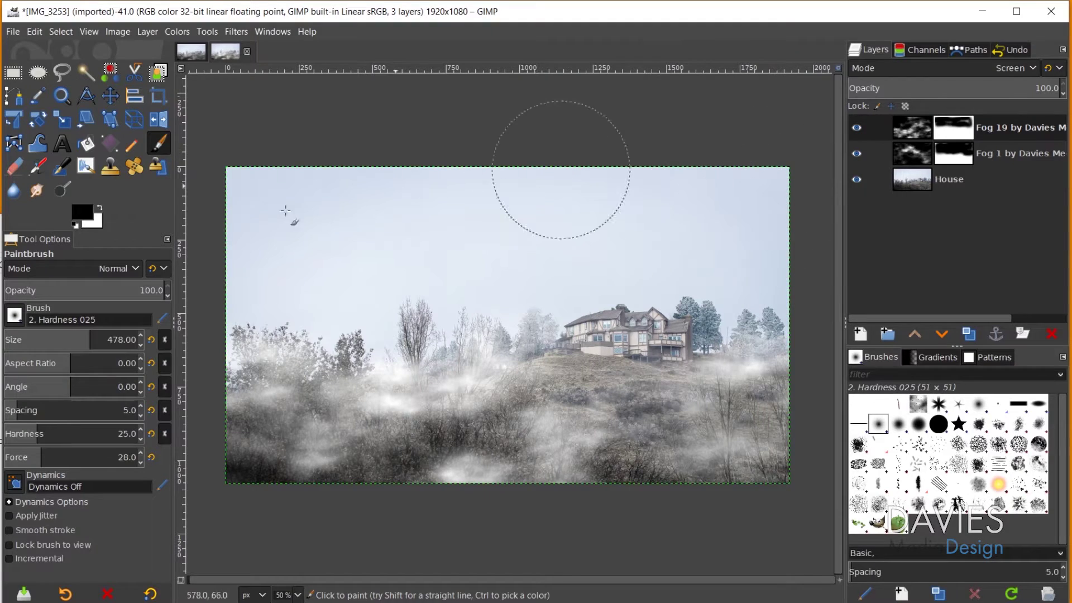
Set Fog 19 to 52.6 opacity and fade its bottom and side edges with a size-637 brush.
left_click(924, 127)
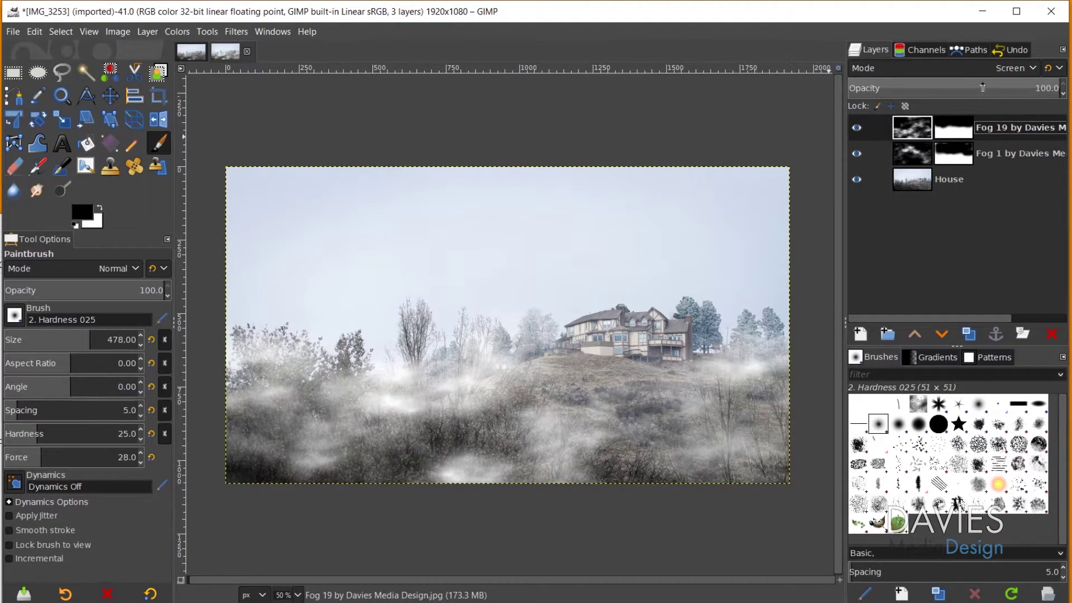
left_click_drag(983, 87, 958, 93)
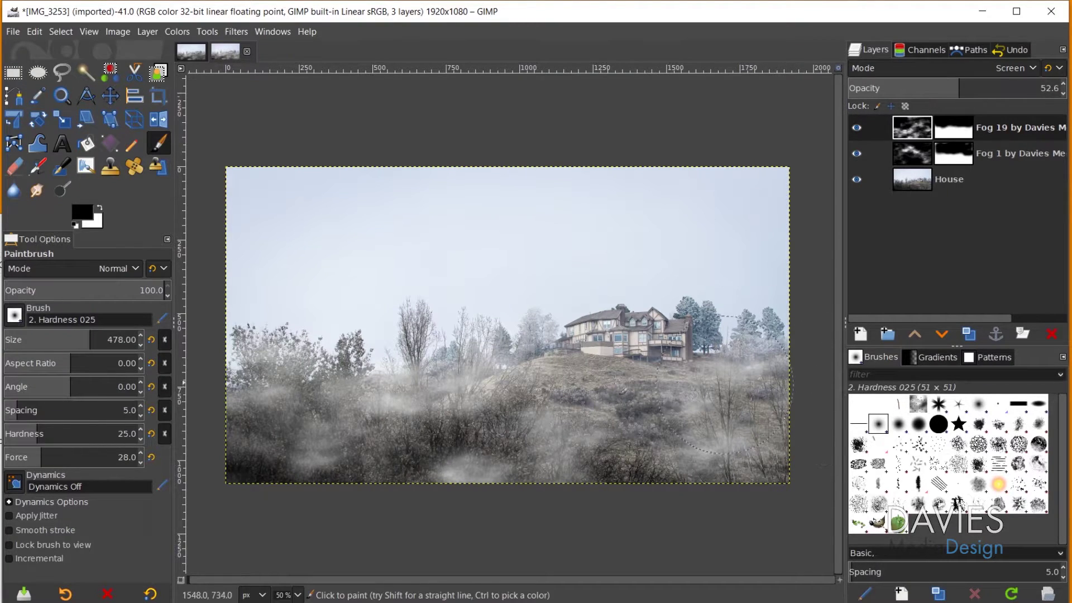
left_click_drag(91, 328, 107, 338)
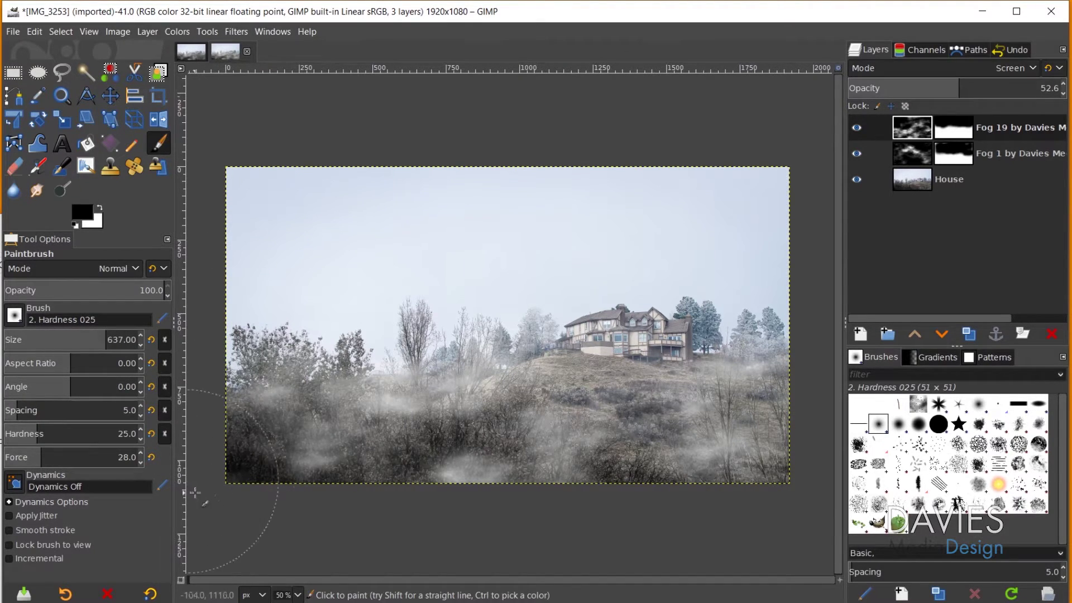
mouse_move(354, 520)
left_mouse_down()
mouse_move(728, 544)
mouse_move(831, 241)
mouse_move(495, 103)
left_mouse_up()
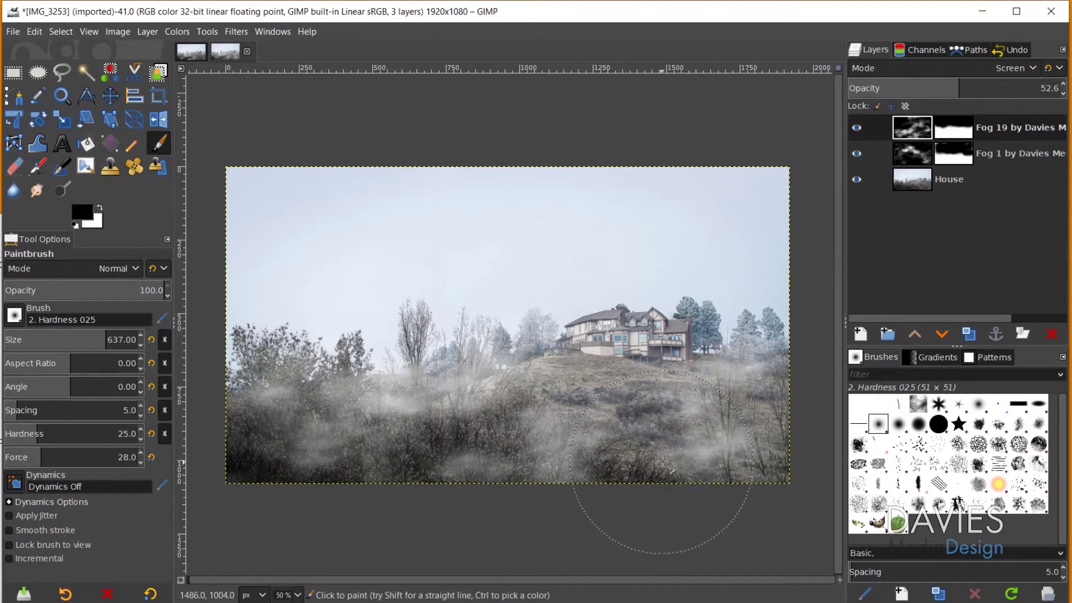
Hide both fog layers, select the House layer, and open the Filters menu.
left_click(857, 179, "shift")
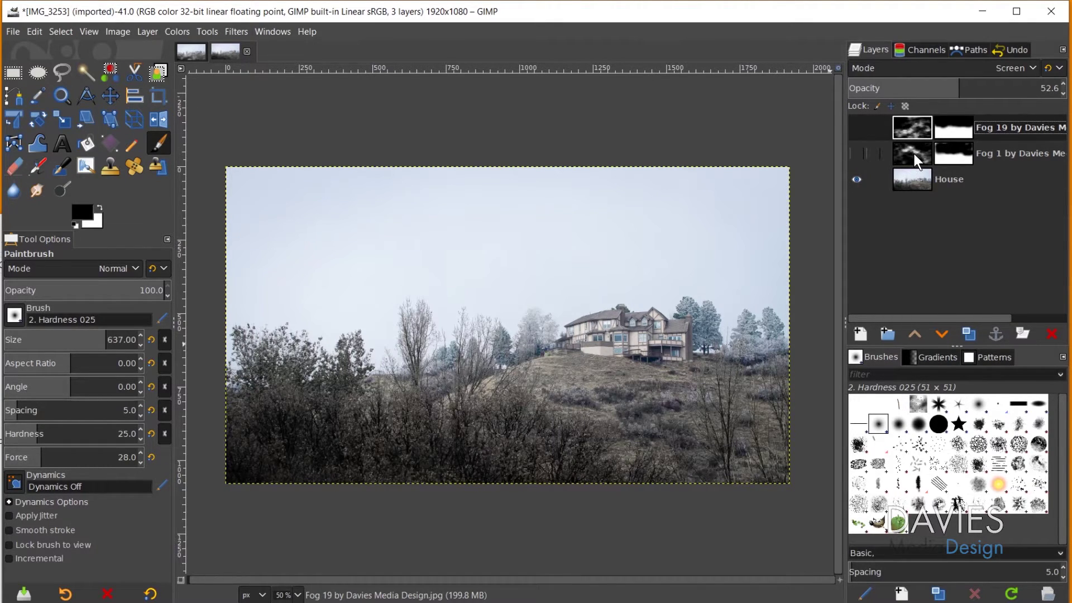
left_click(916, 182)
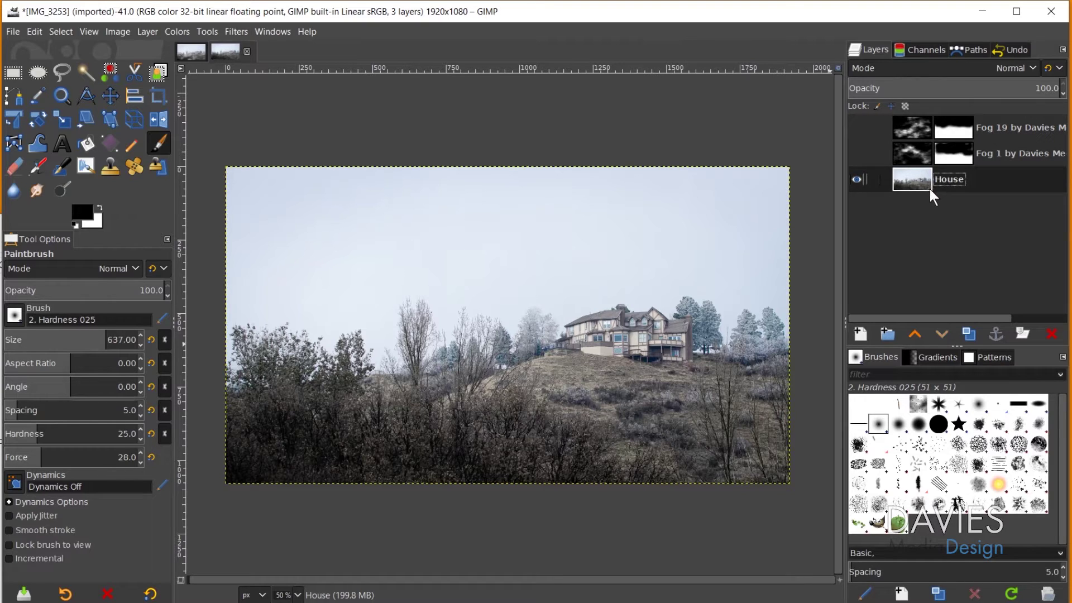
left_click(235, 31)
Launch G'MIC-Qt, pick Patterns > Clouds, and set Density 66.8 and Smoothness 0.58.
left_click(260, 433)
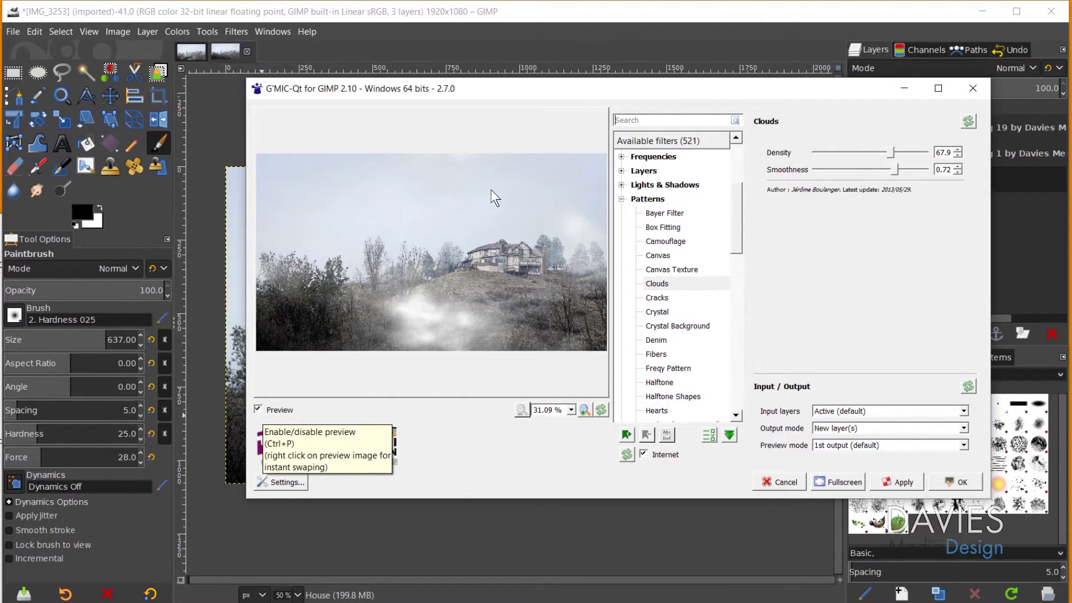
left_click(638, 120)
type("clouds")
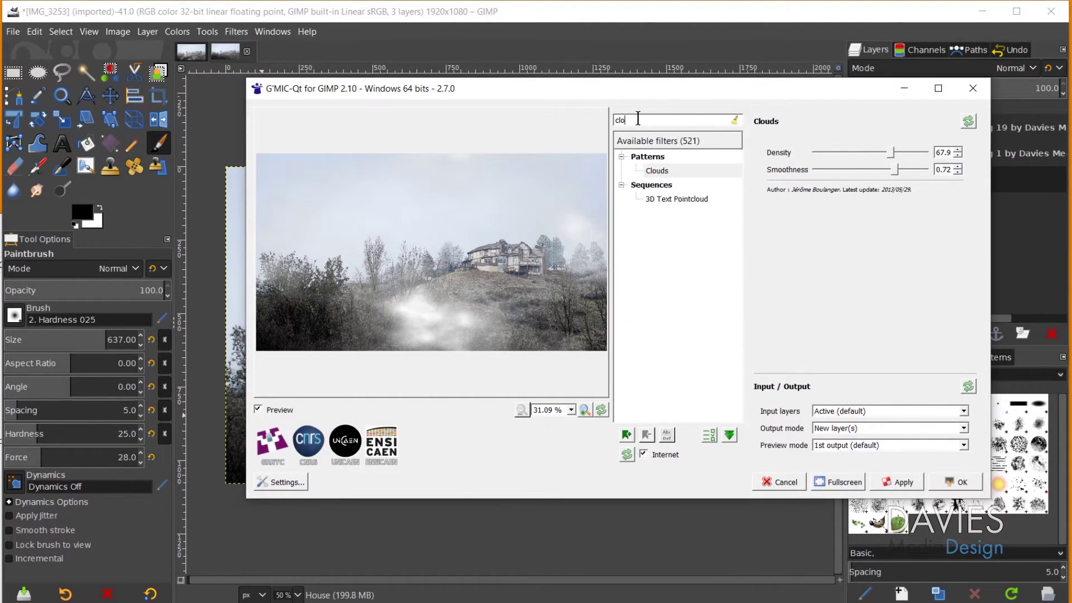
left_click(658, 169)
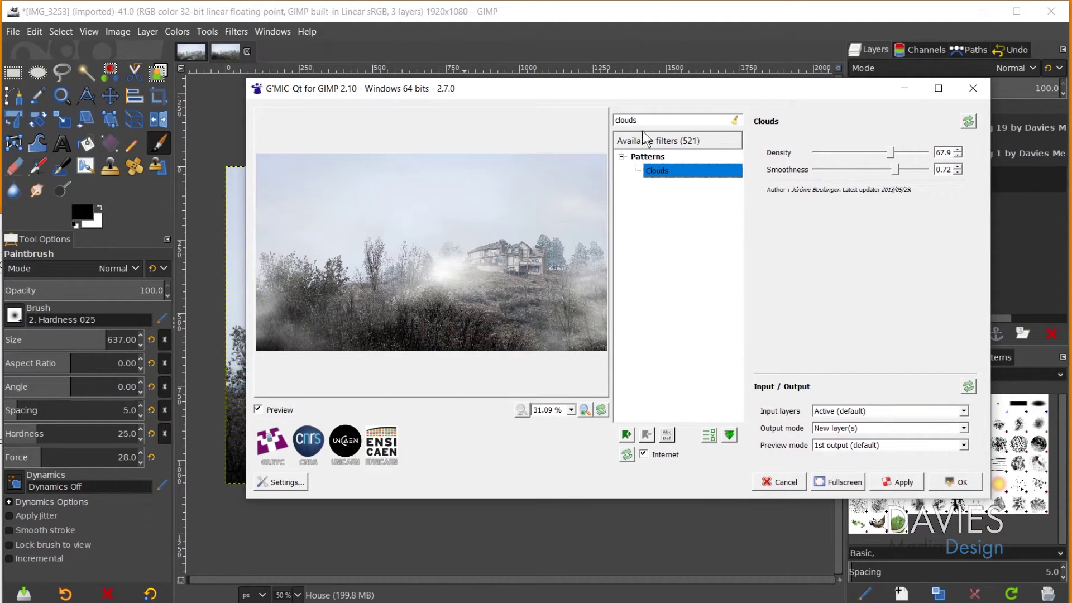
left_click_drag(895, 152, 888, 152)
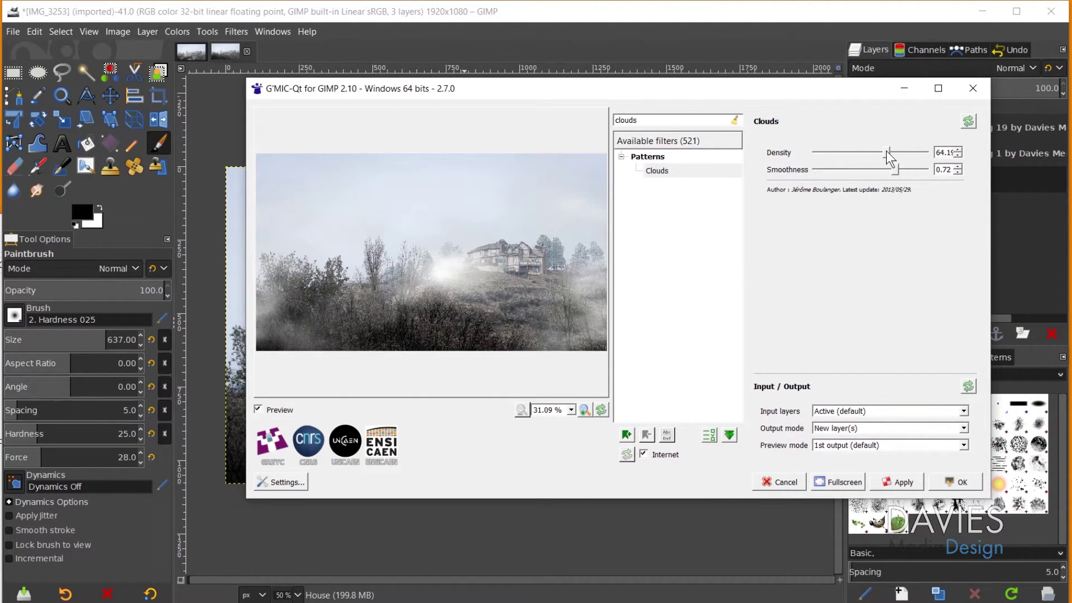
left_click_drag(893, 168, 882, 149)
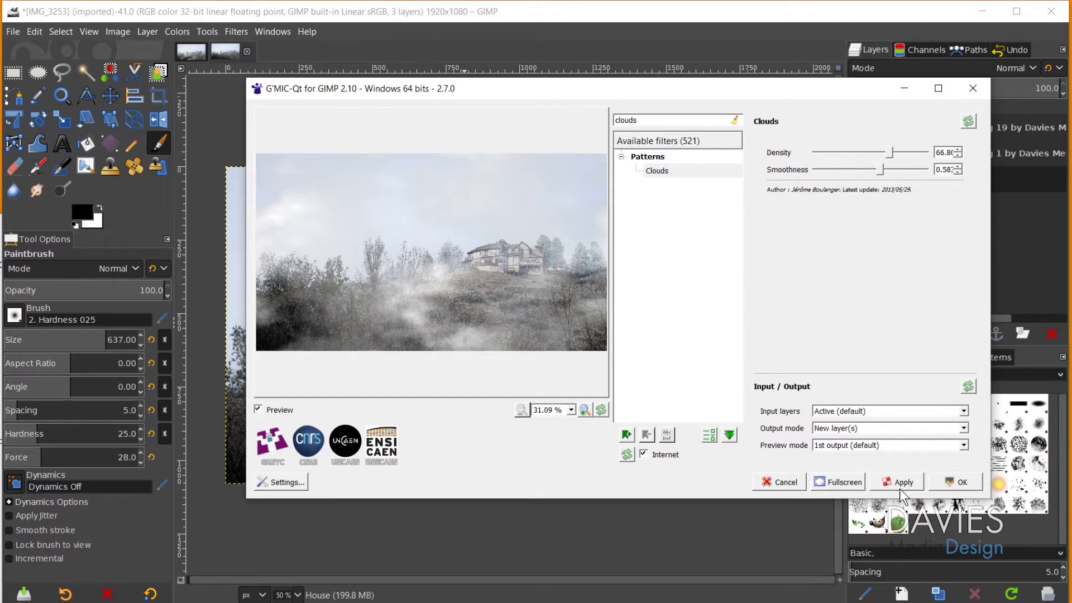
left_click_drag(818, 89, 694, 74)
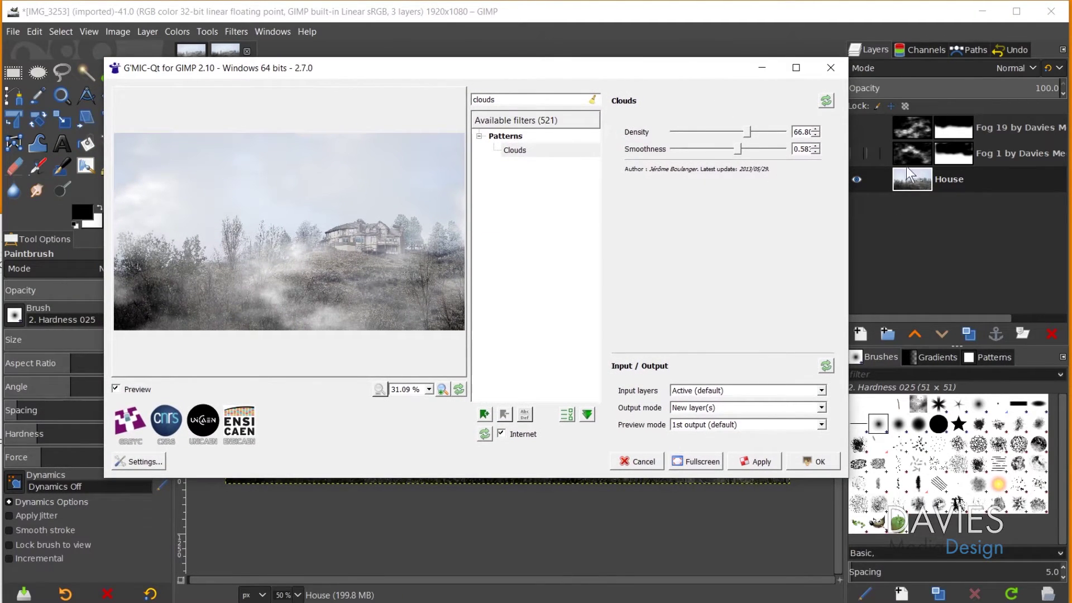
Set the G'MIC output mode to New layer(s) and apply the Clouds filter.
left_click(698, 410)
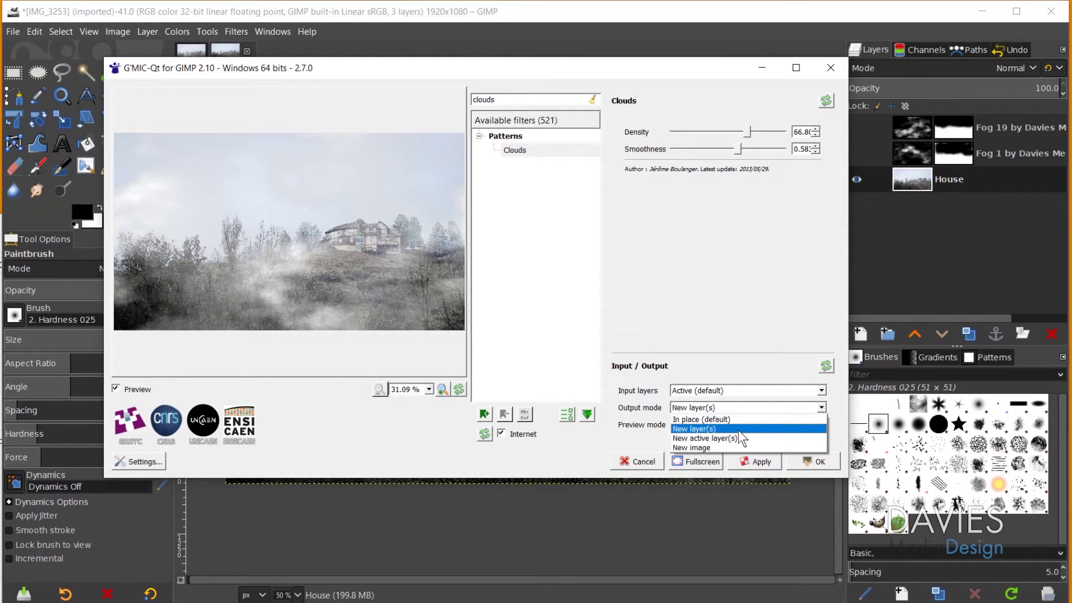
left_click(739, 428)
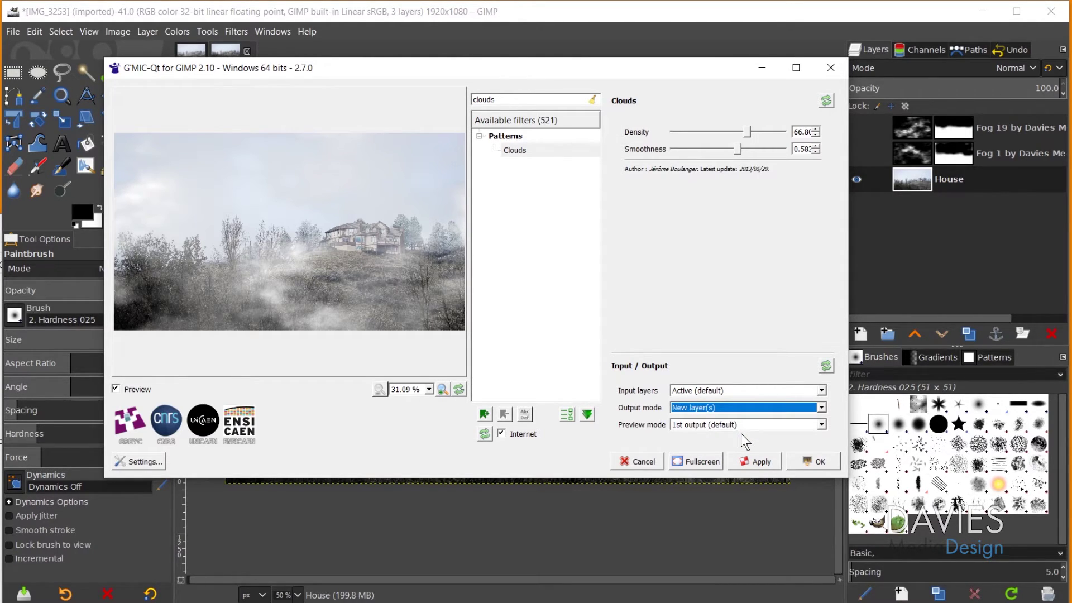
left_click(755, 459)
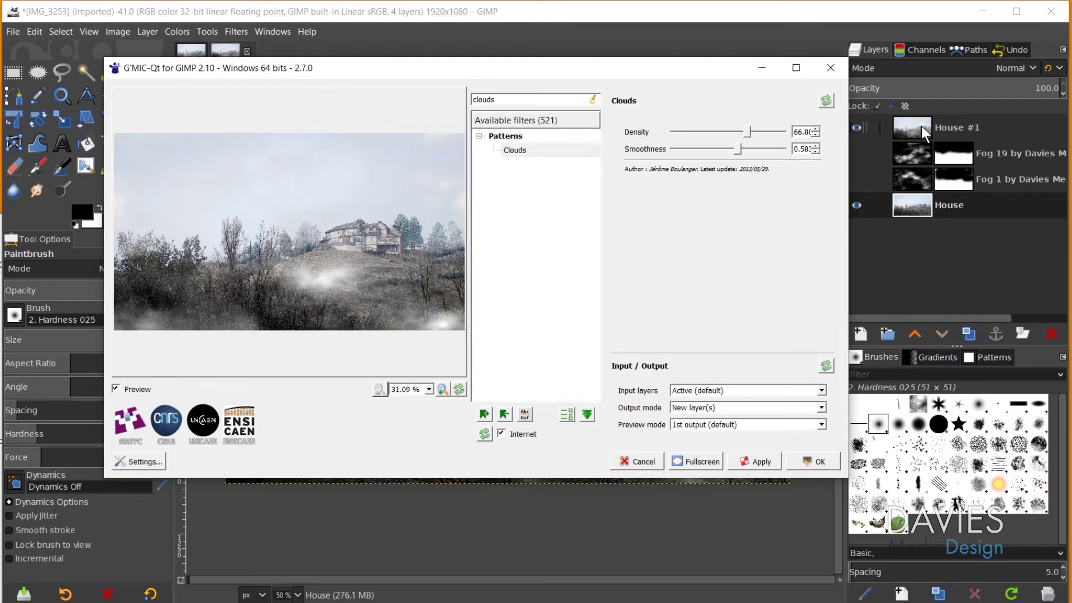
Close G'MIC-Qt, compare House #1 hidden and shown, and set its opacity to 74.5.
left_click(830, 67)
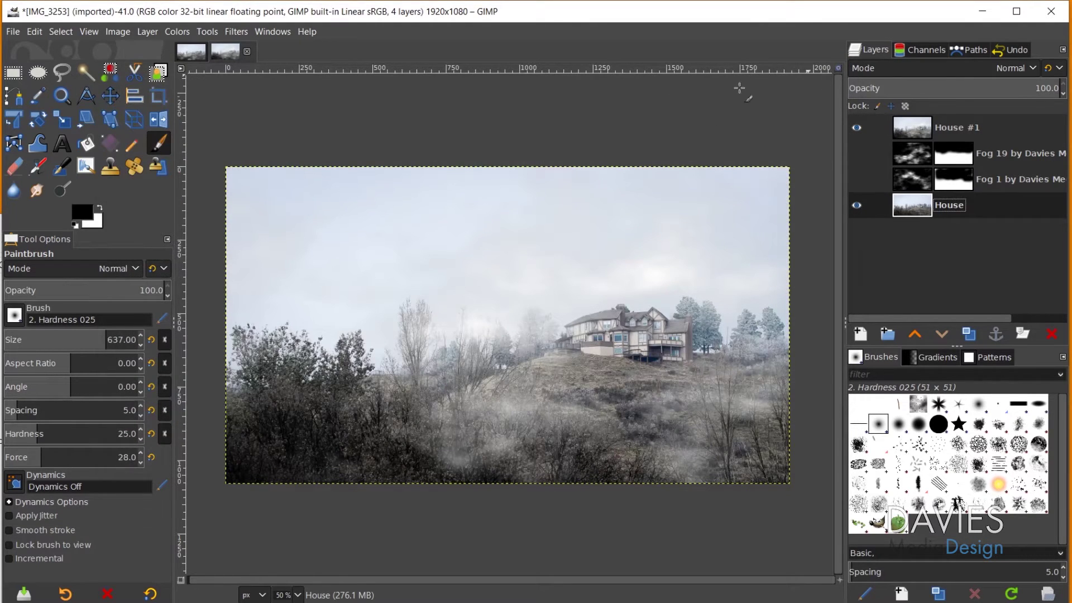
left_click(857, 127)
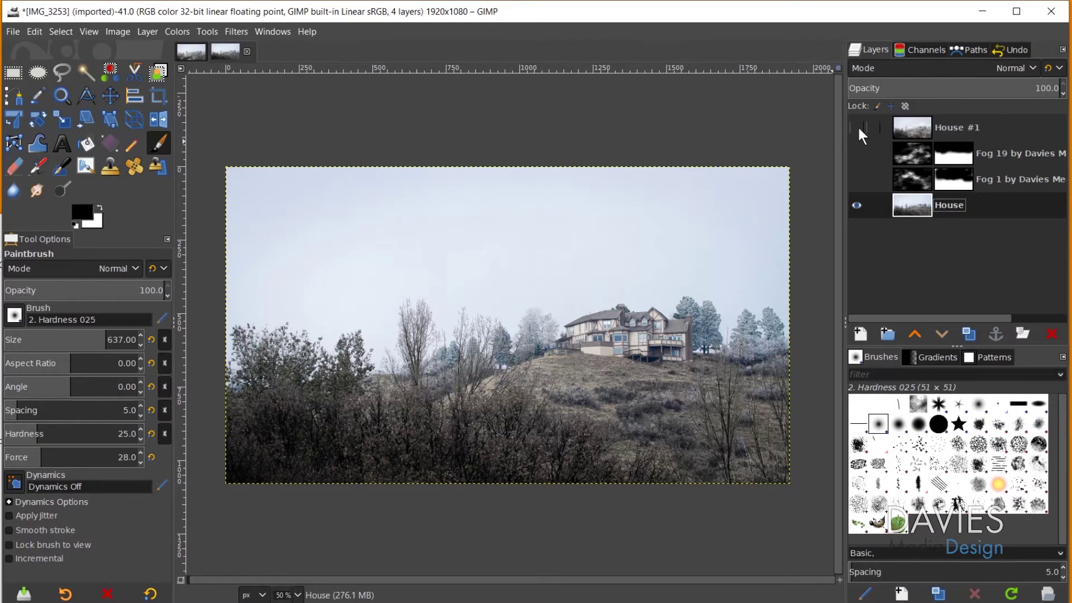
left_click(858, 128)
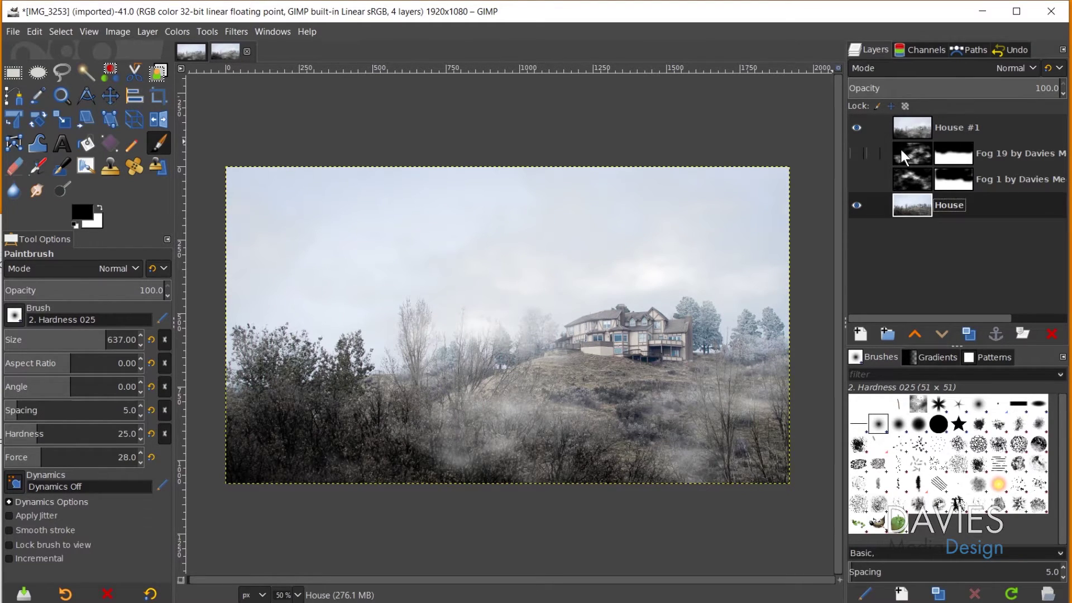
left_click(916, 129)
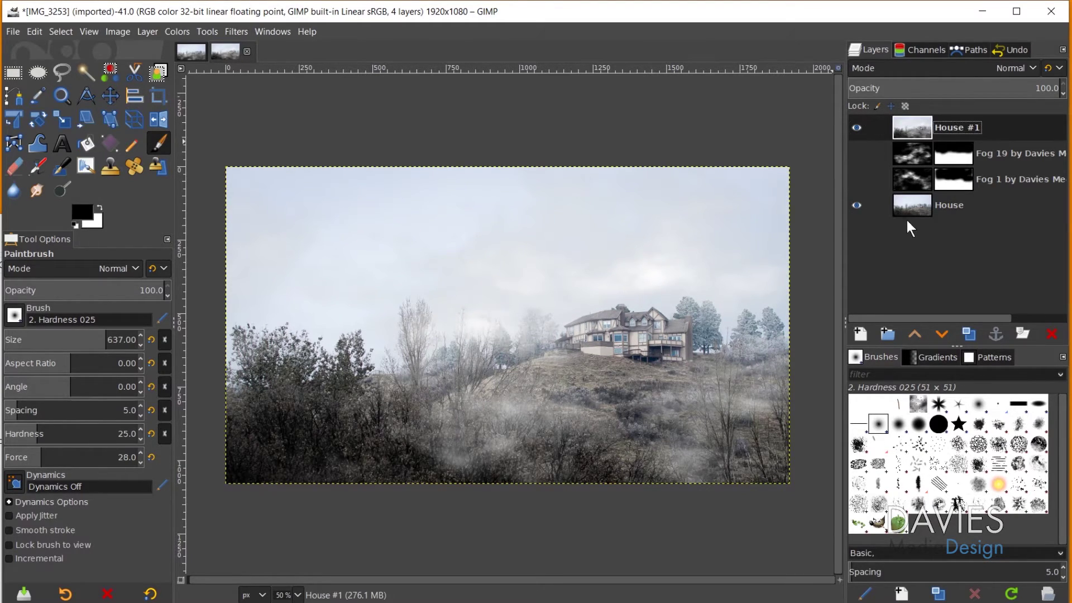
left_click(917, 89)
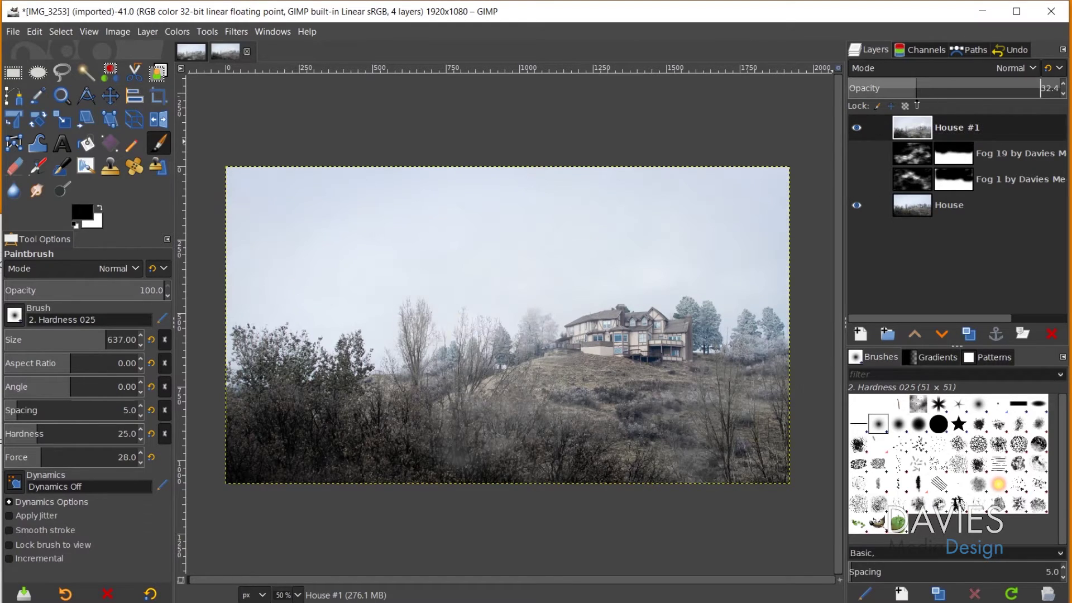
left_click_drag(917, 106, 1006, 92)
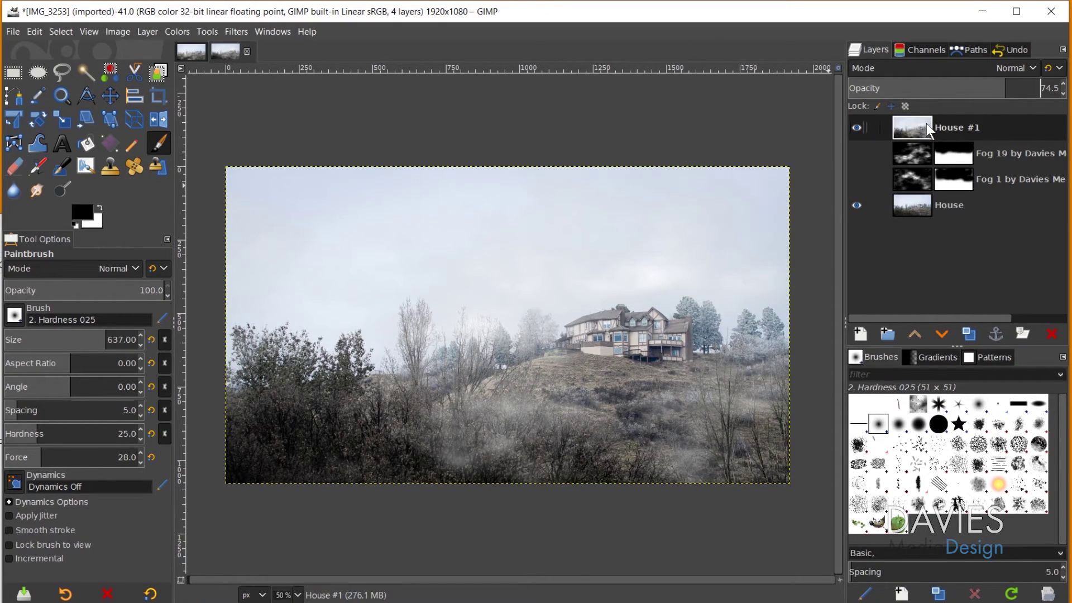
right_click(927, 127)
Add a white, full-opacity mask to House #1 and paint black across the sky.
left_click(979, 409)
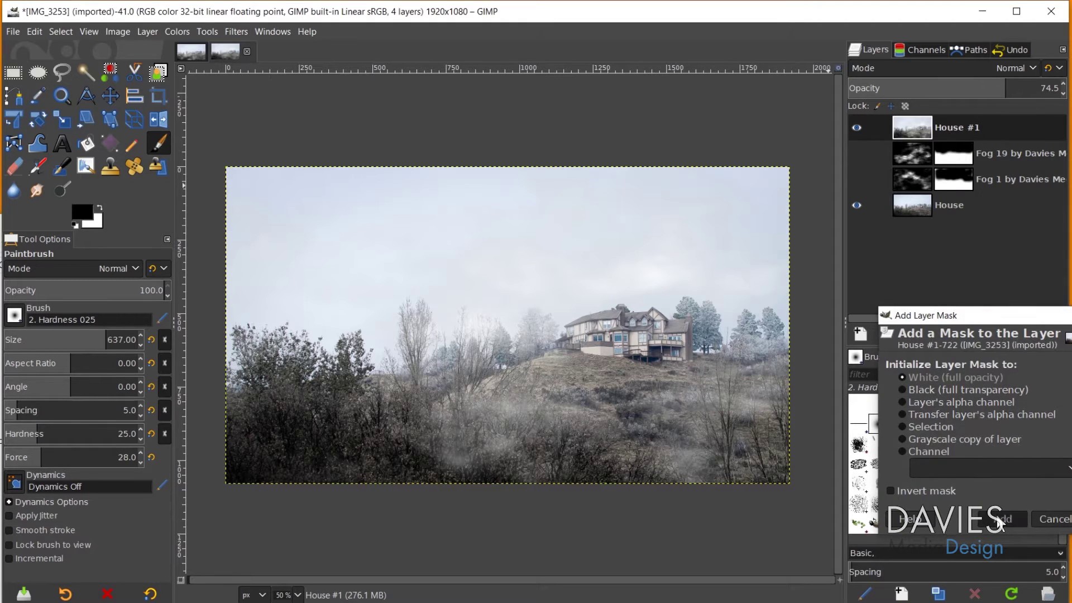
left_click(999, 519)
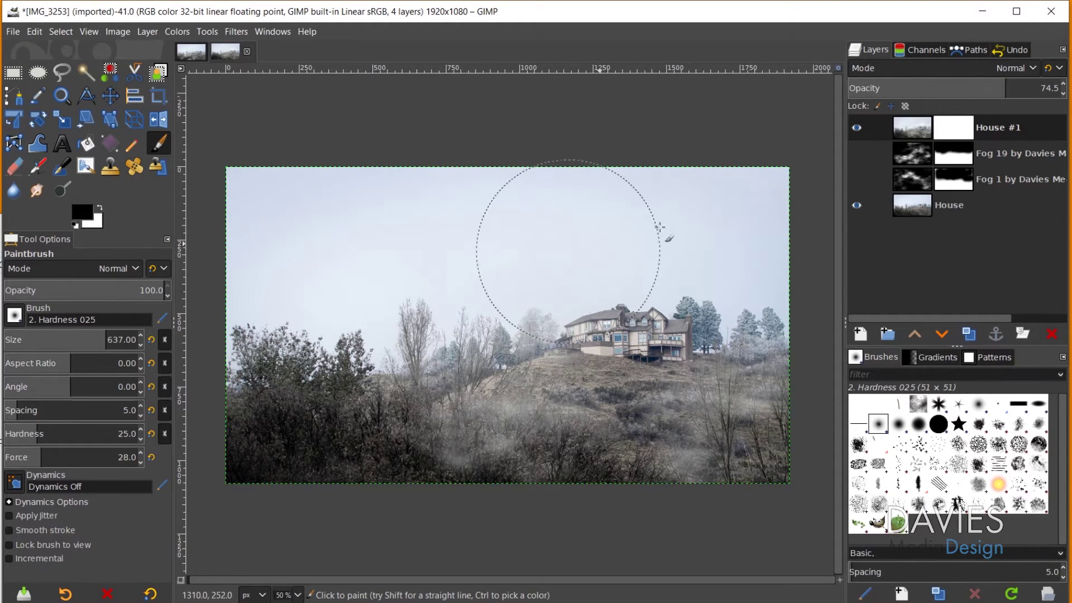
left_click_drag(730, 210, 275, 167)
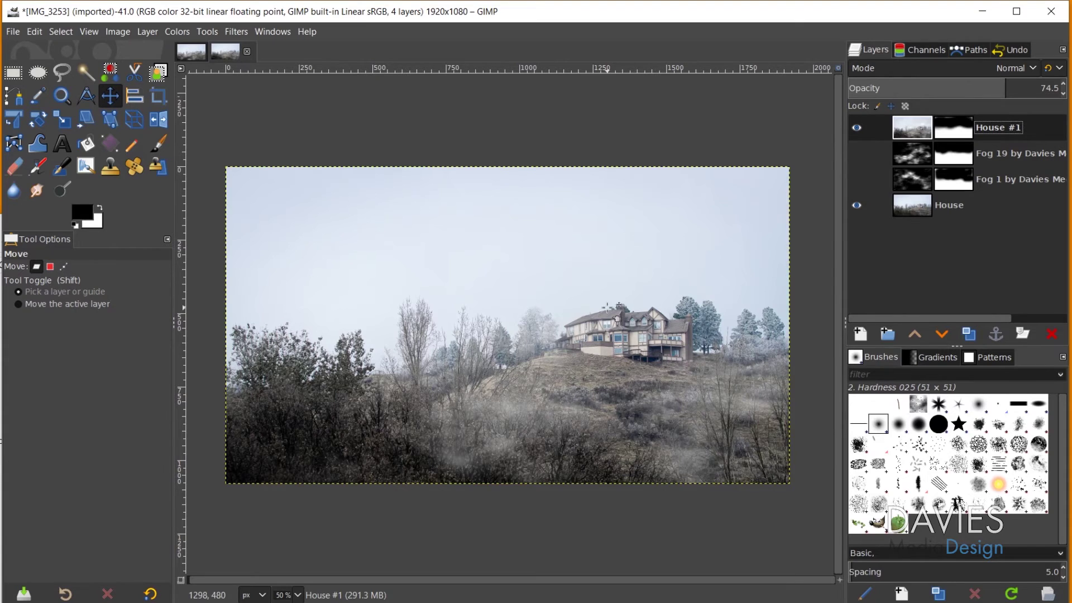
Scale the House #1 layer down to 1482×834.
key("shift+s")
left_click(607, 307)
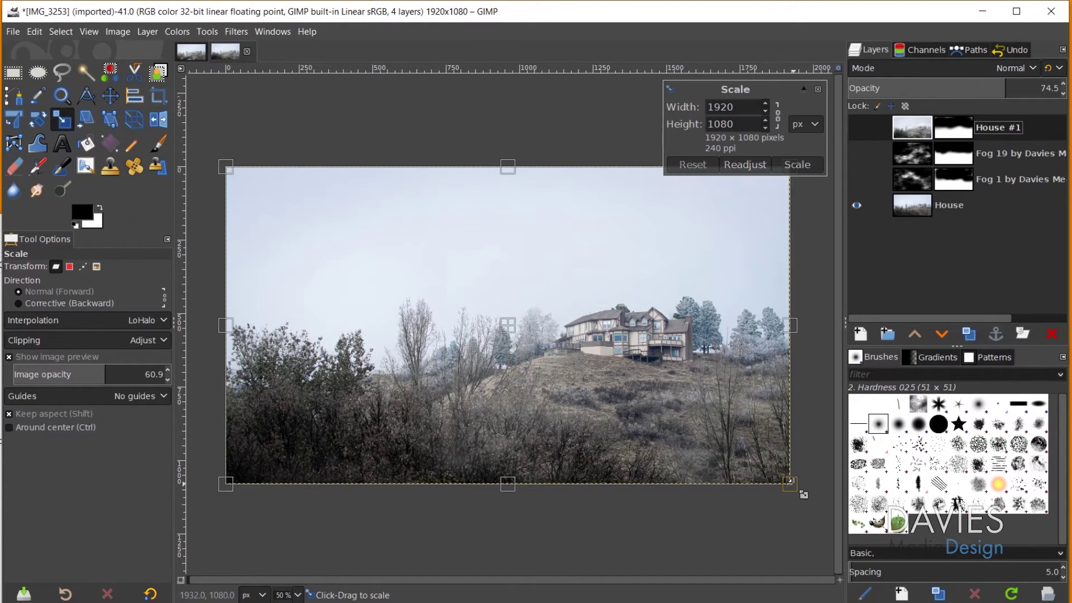
left_click_drag(792, 486, 608, 524)
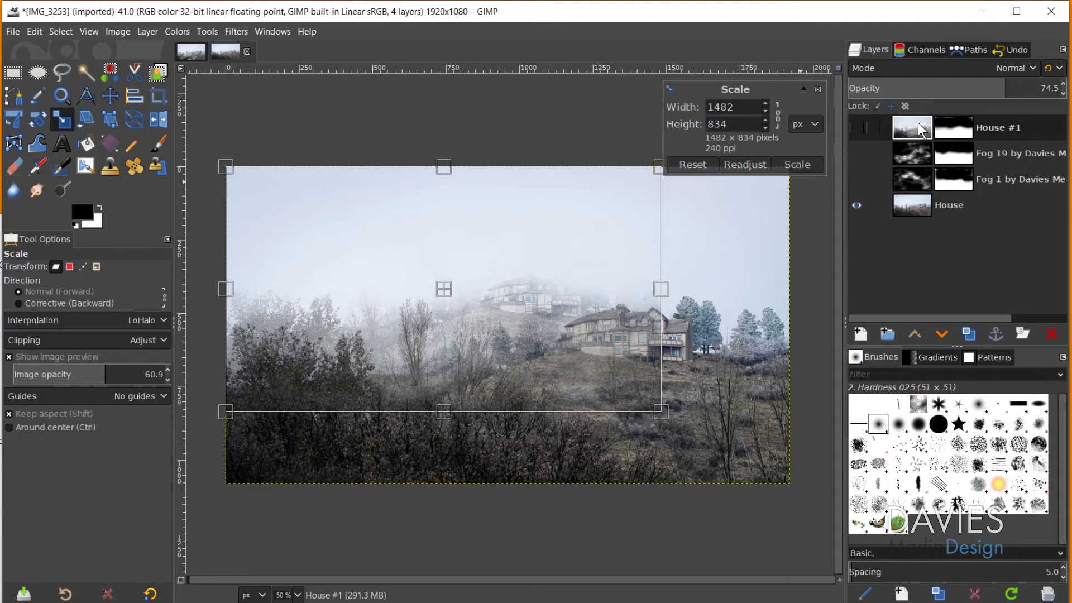
left_click(798, 163)
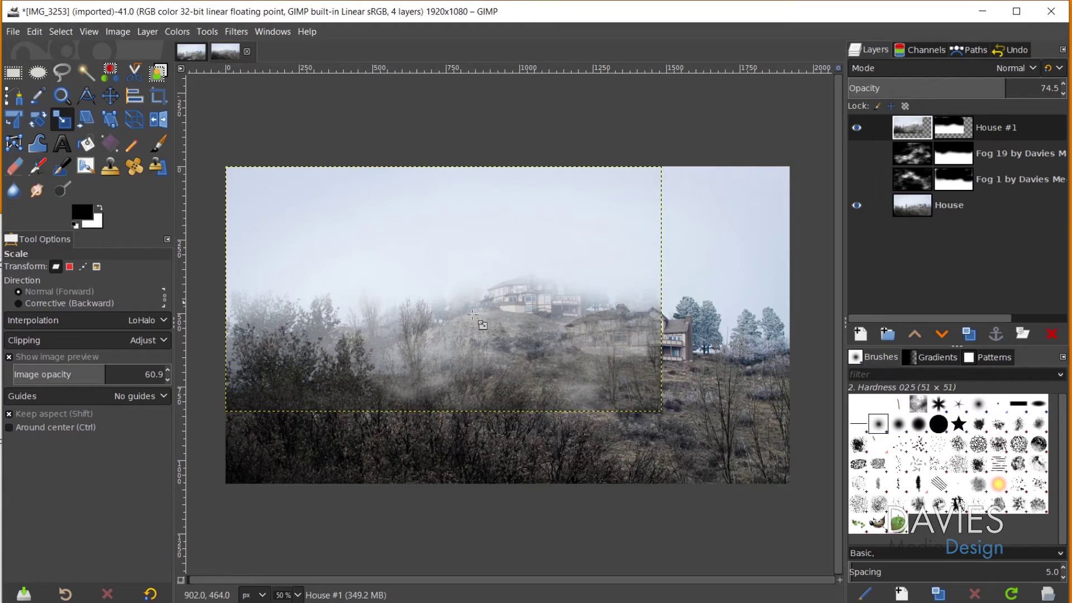
Move House #1 right and down over the lower hills.
key("m")
left_click_drag(493, 335, 539, 362)
left_click_drag(540, 313, 541, 377)
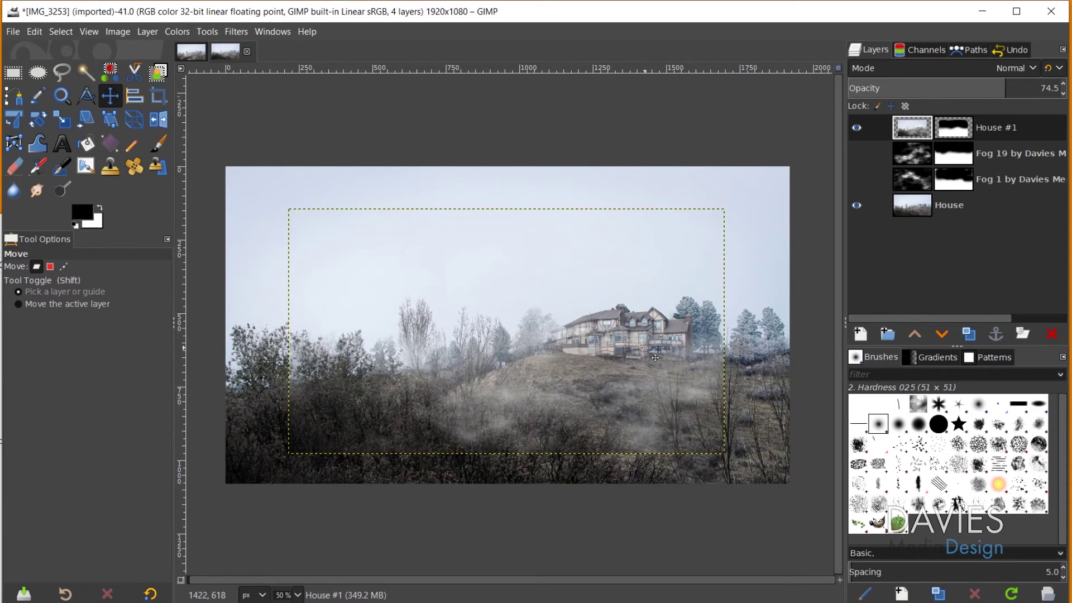
Delete the House #1 layer and make Fog 19 and Fog 1 visible.
left_click(1053, 335)
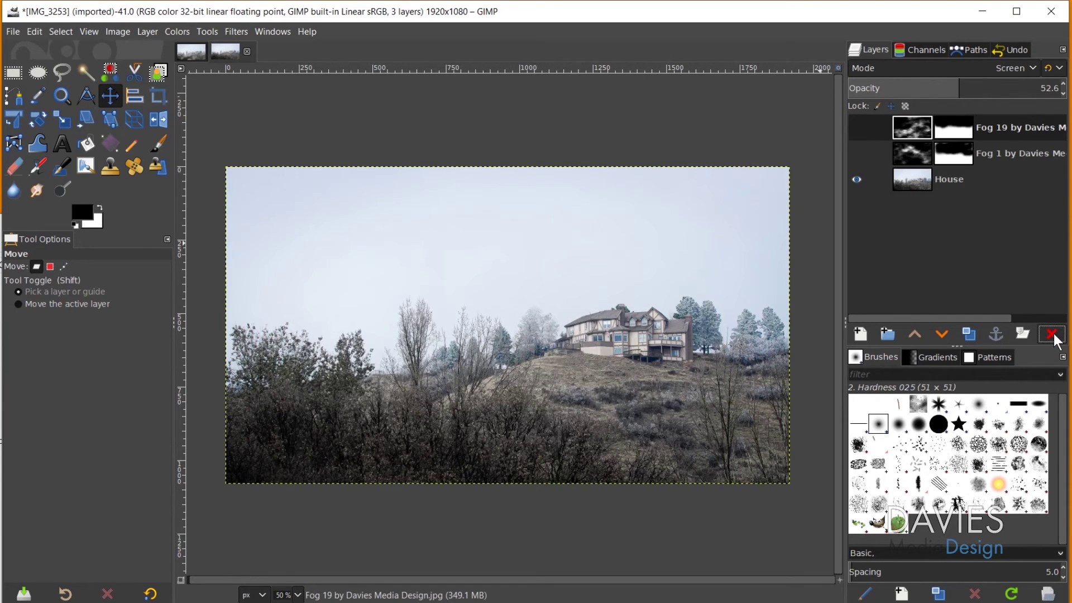
left_click(857, 128)
left_click(856, 156)
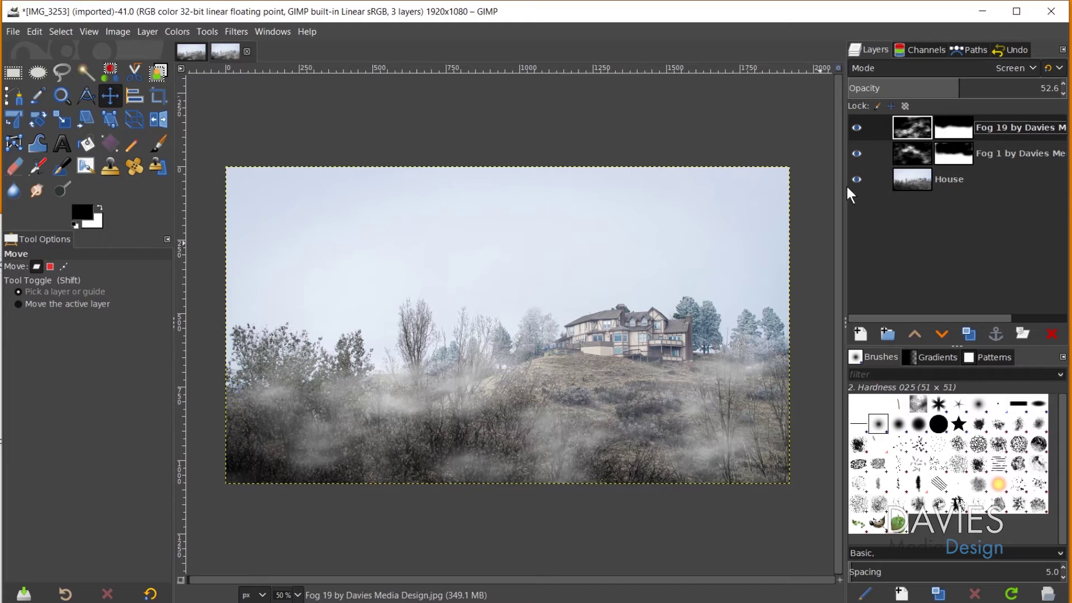
Scale Fog 19 to 1385×779 and move it up and left over the hills.
key("shift+s")
left_click(532, 353)
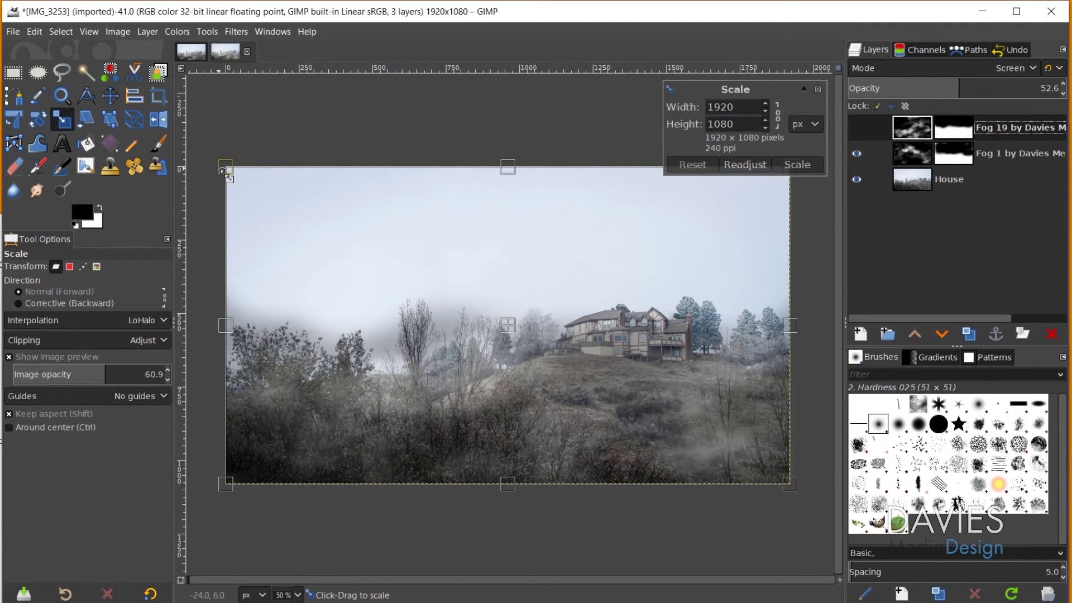
left_click_drag(226, 168, 375, 286)
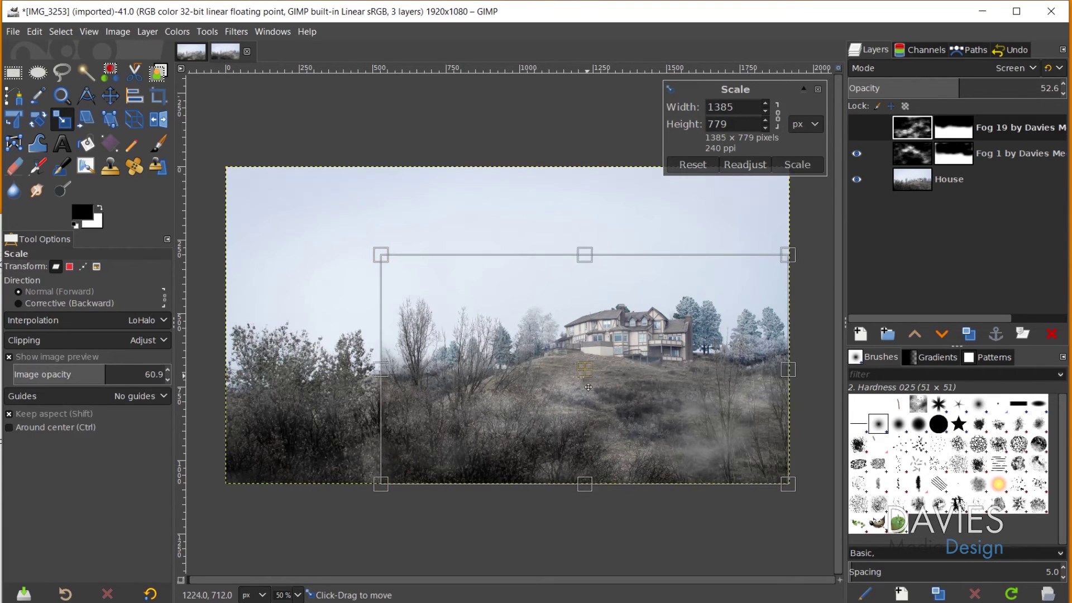
mouse_move(591, 380)
left_mouse_down()
mouse_move(499, 380)
mouse_move(494, 368)
mouse_move(584, 378)
left_mouse_up()
left_click(804, 162)
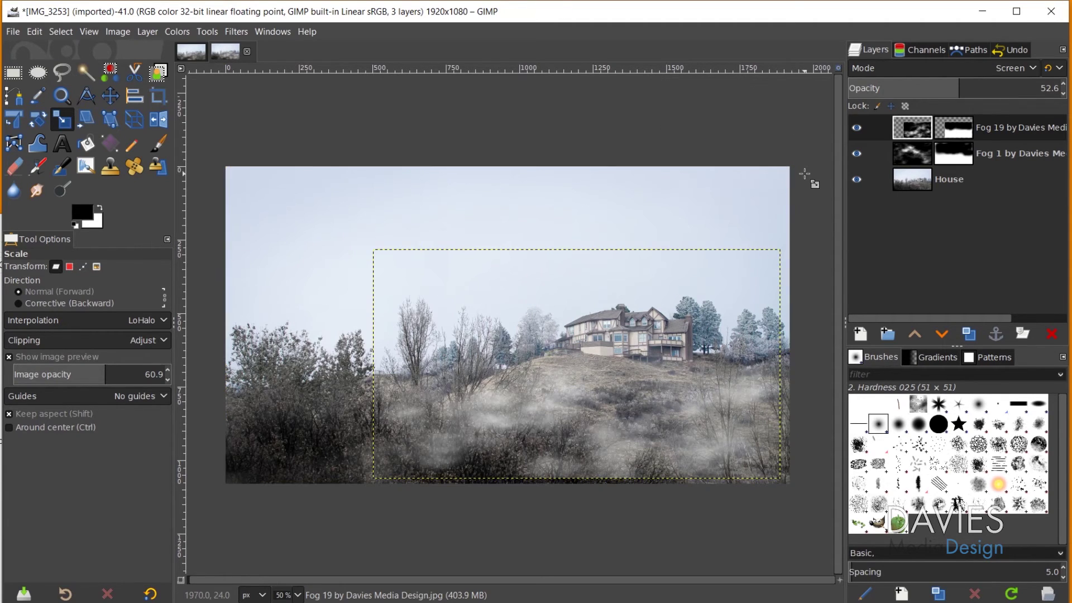
key("m")
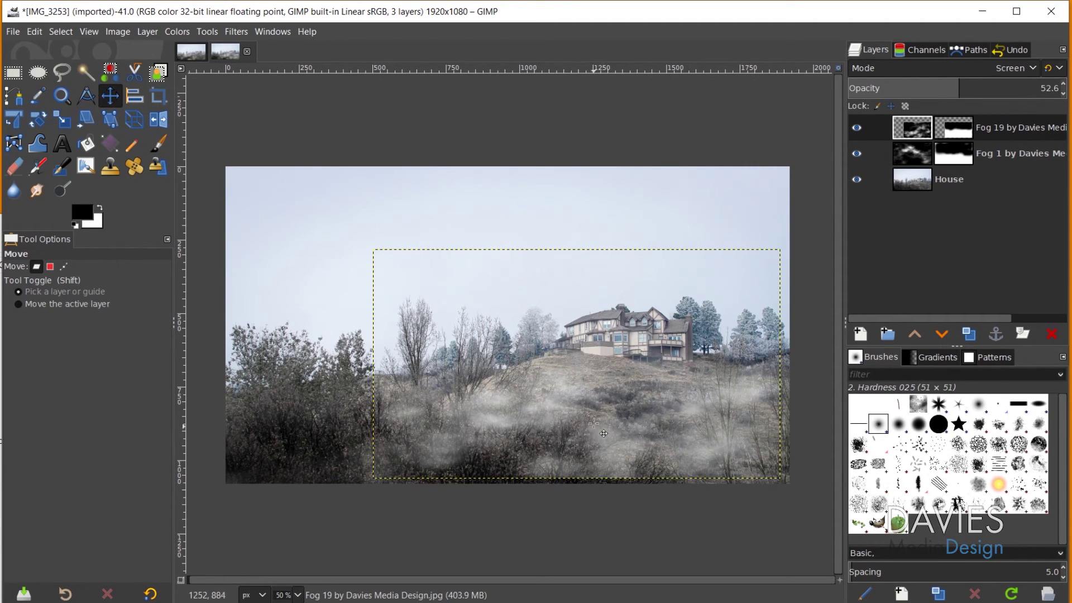
left_click_drag(585, 413, 554, 375)
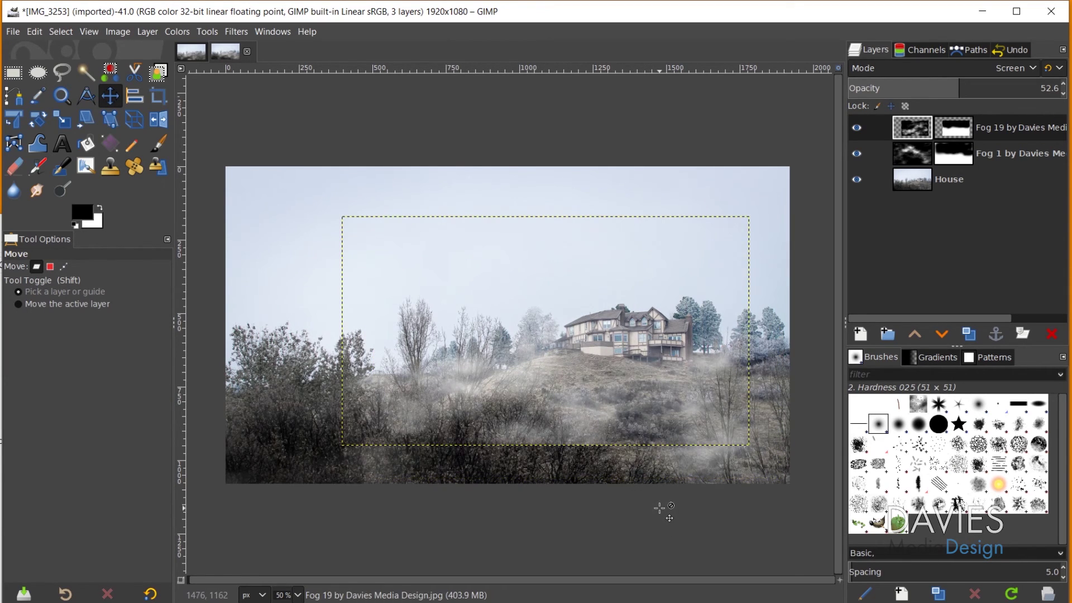
Paint black on Fog 19's mask along the lower foreground, then select the House layer.
left_click(954, 129)
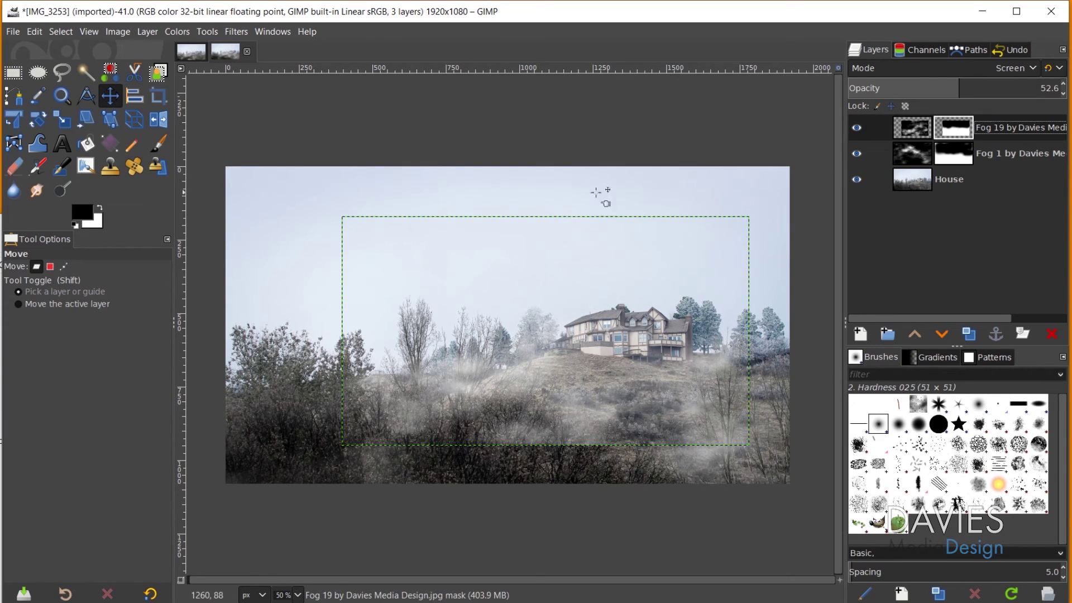
left_click(159, 144)
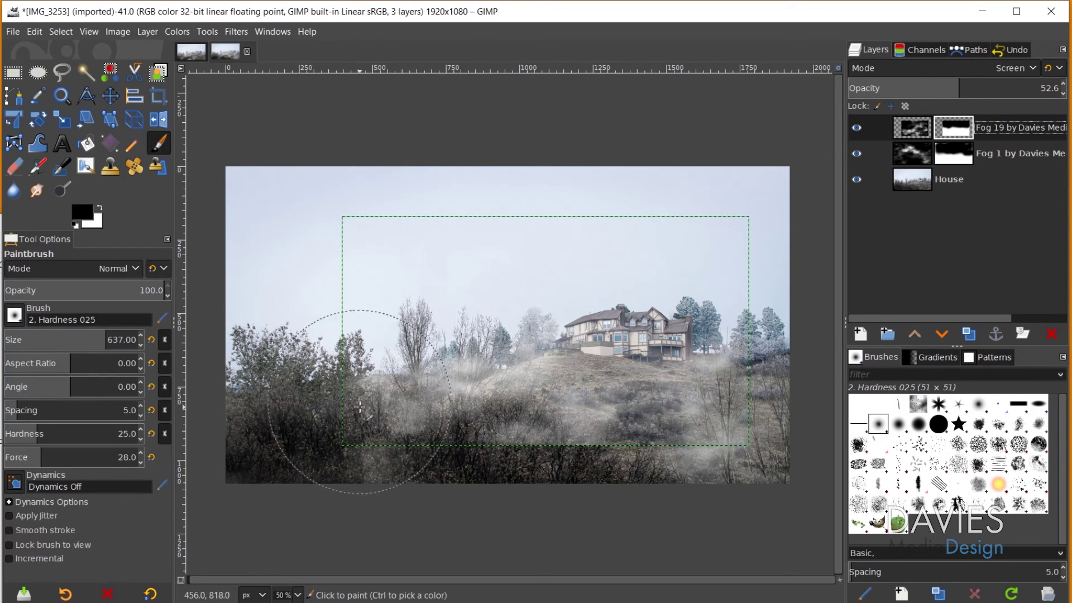
mouse_move(326, 416)
left_mouse_down()
mouse_move(469, 463)
mouse_move(670, 480)
left_mouse_up()
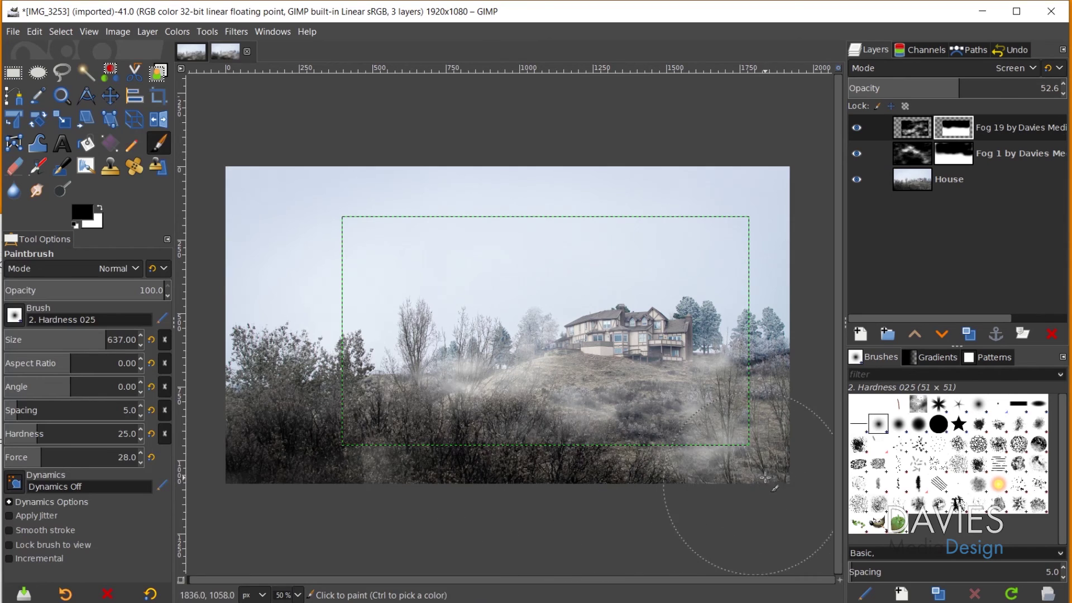
key("End")
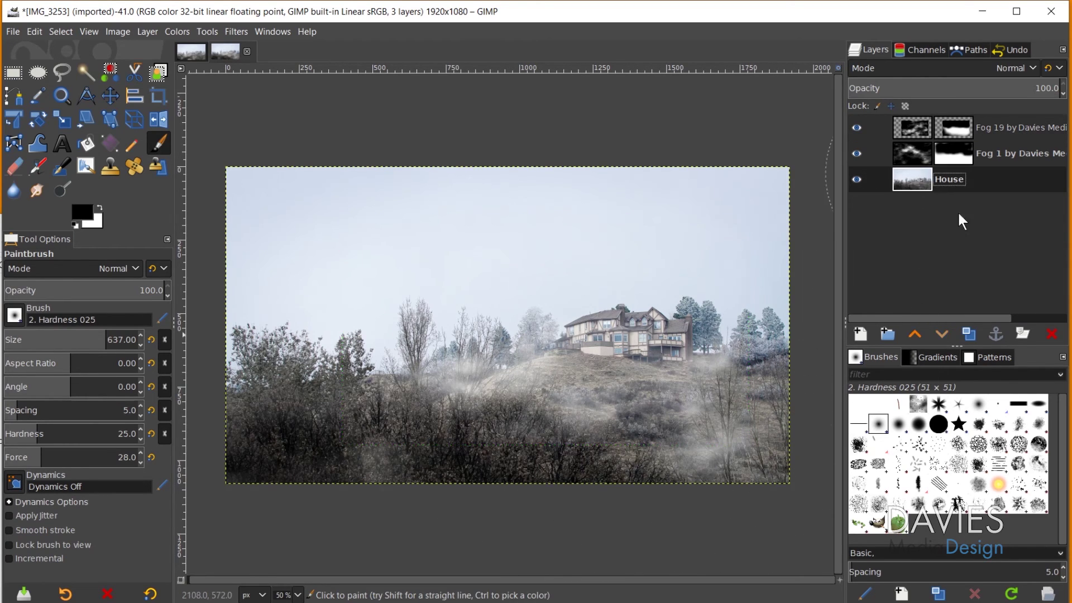